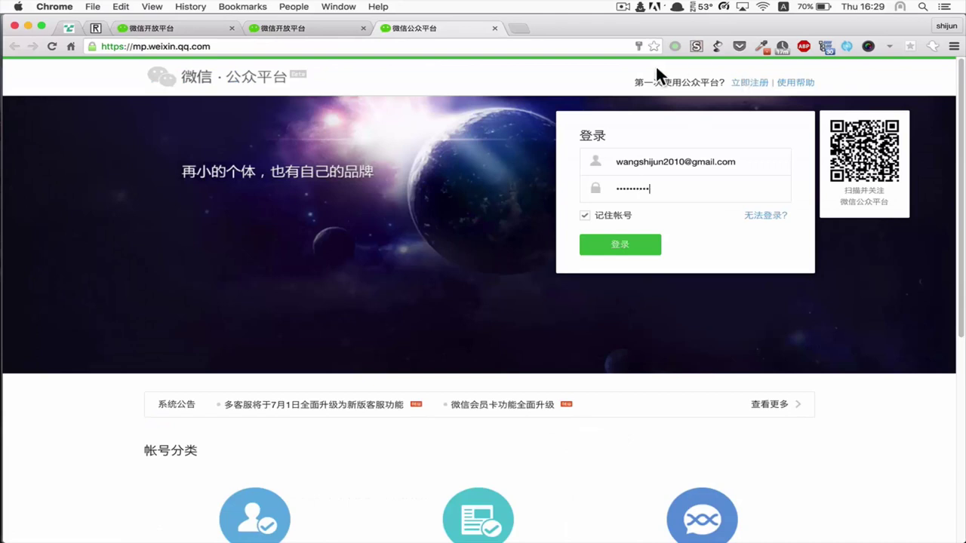
# - Start registering a new official account from the 立即注册 link on the login page
pyautogui.click(746, 85)
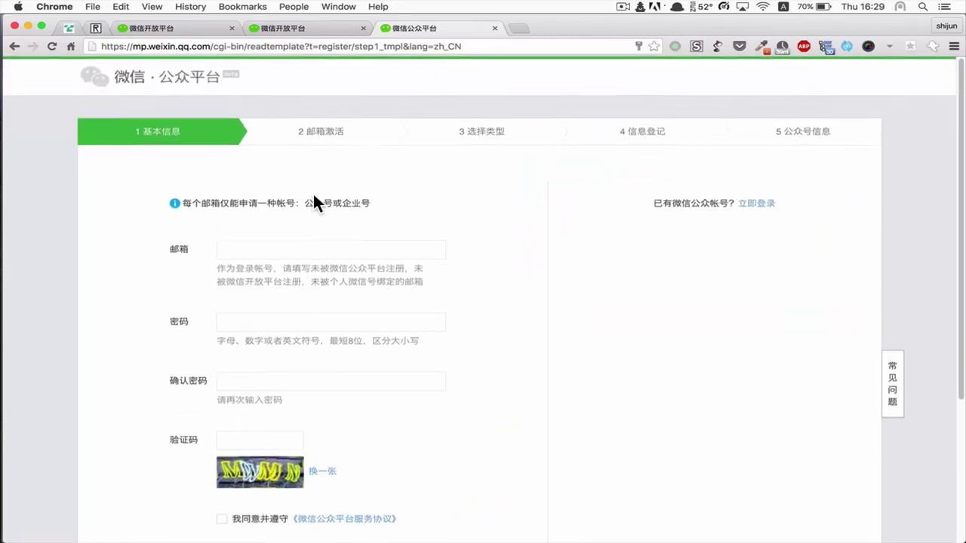
pyautogui.tripleClick(309, 202)
pyautogui.click(326, 219)
pyautogui.scroll(-5, 332, 256)
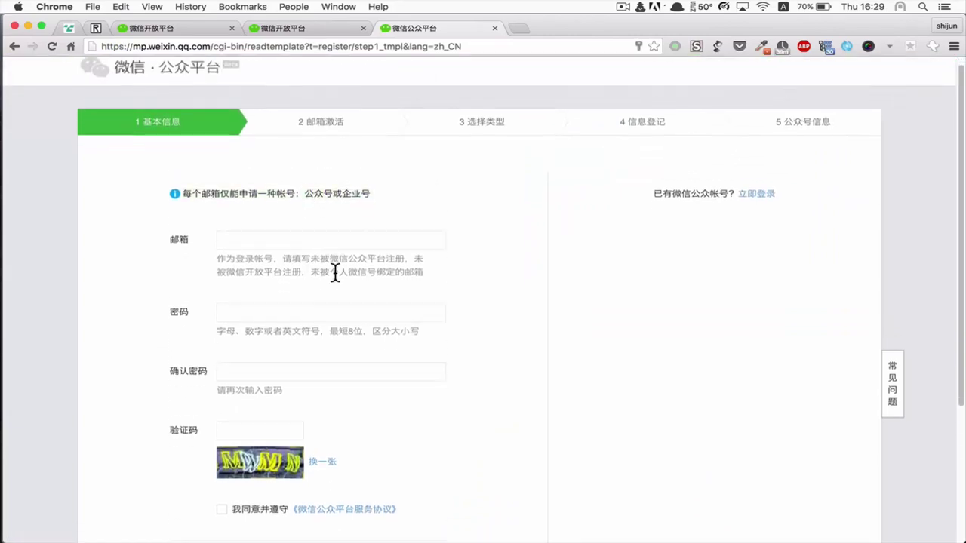
pyautogui.scroll(5, 337, 282)
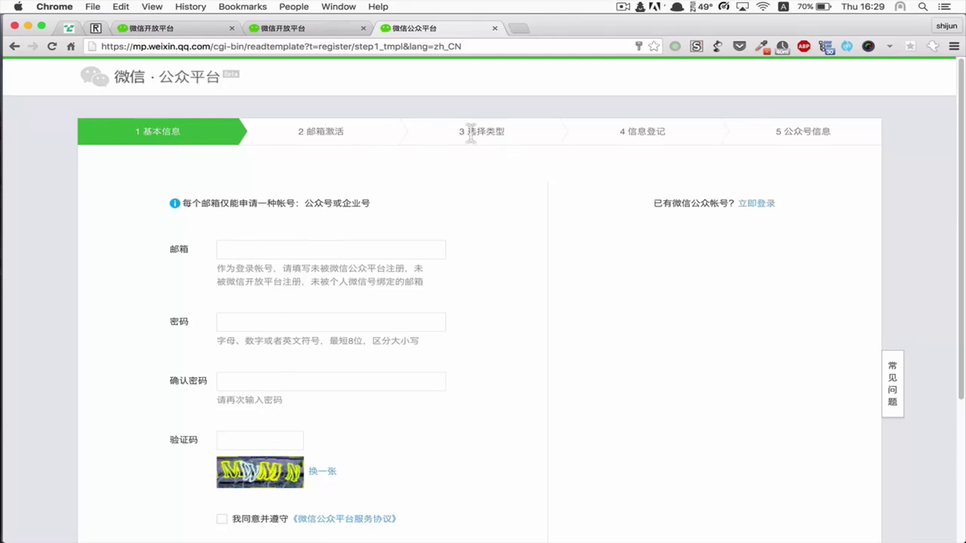
pyautogui.moveTo(466, 131); pyautogui.dragTo(504, 131)
pyautogui.moveTo(628, 131); pyautogui.dragTo(669, 131)
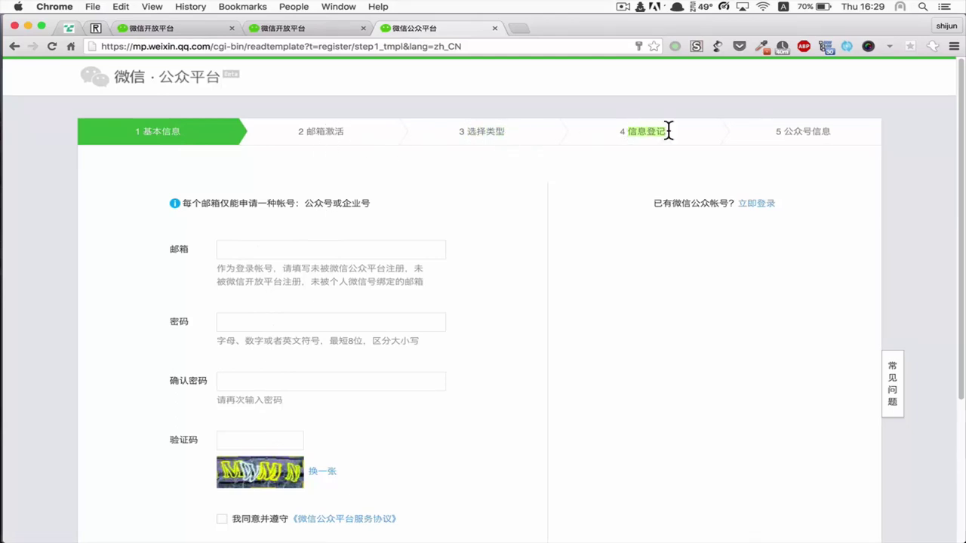
pyautogui.click(677, 139)
pyautogui.moveTo(804, 132); pyautogui.dragTo(770, 148)
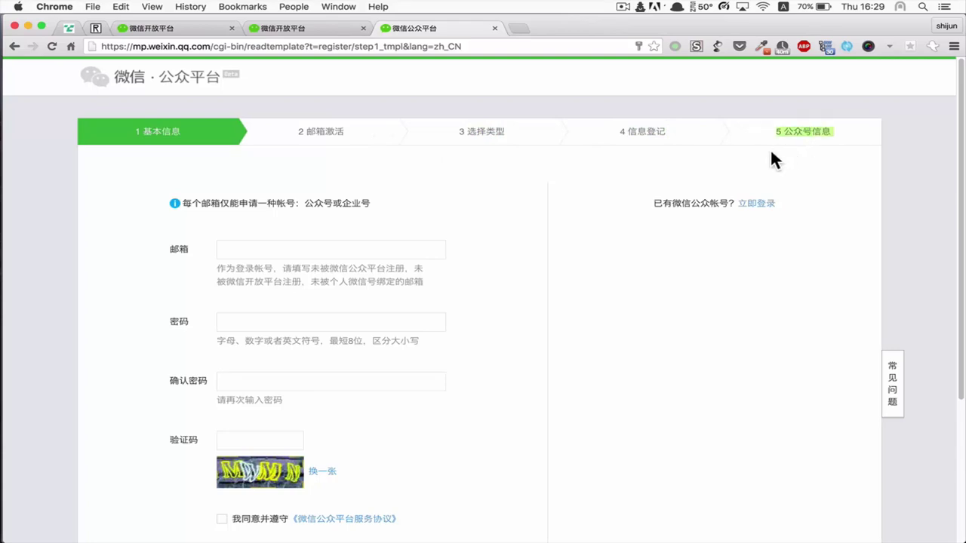
pyautogui.click(790, 131)
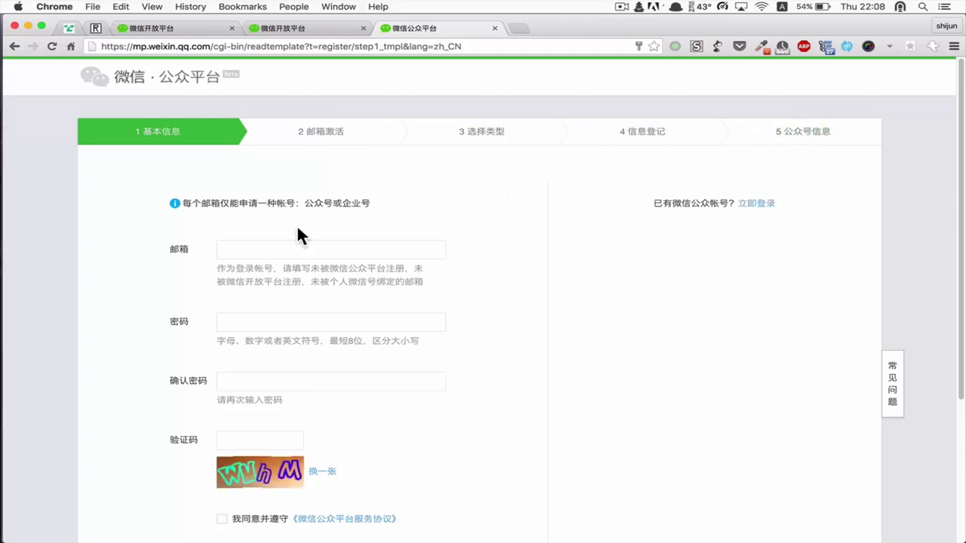
# - Enter the login e-mail address and type the account password twice
pyautogui.click(286, 247)
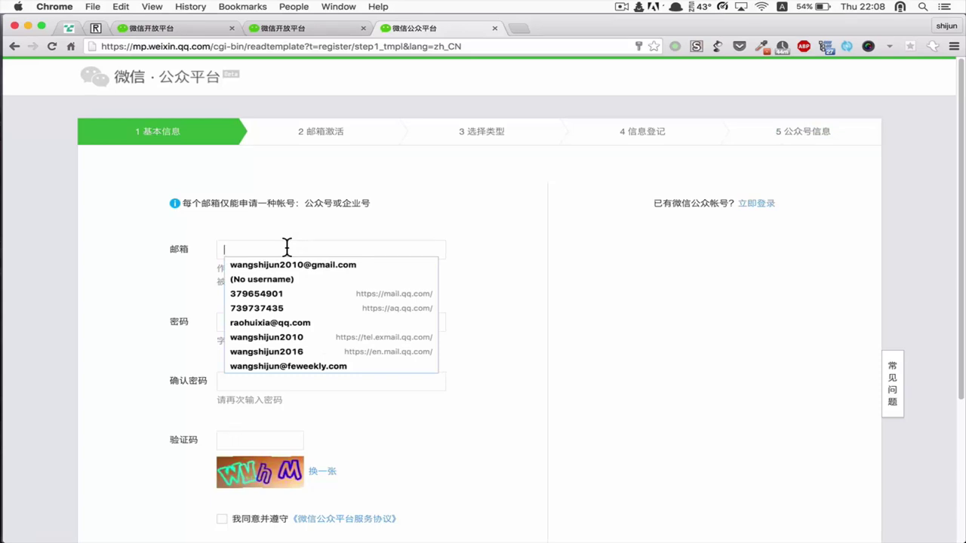
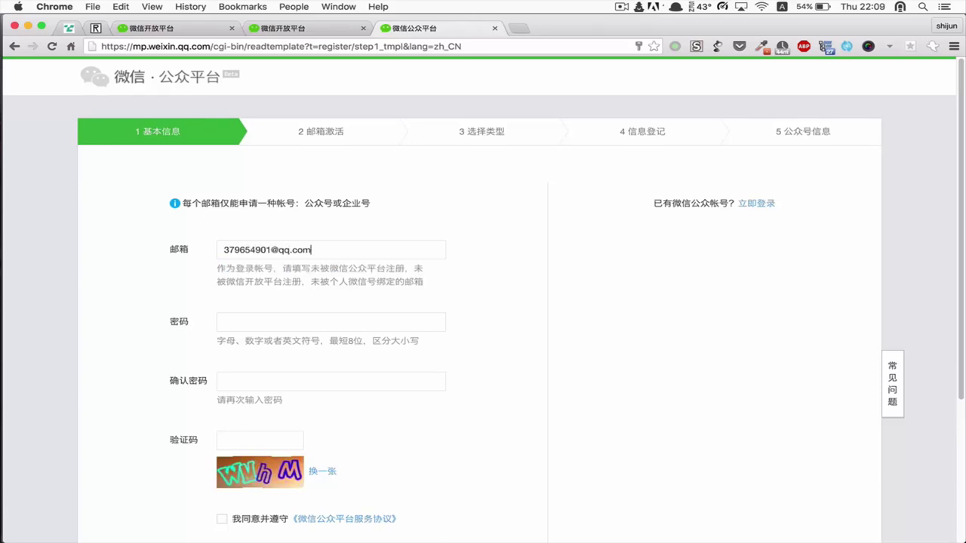
pyautogui.press('Tab')
pyautogui.write('•••••••')
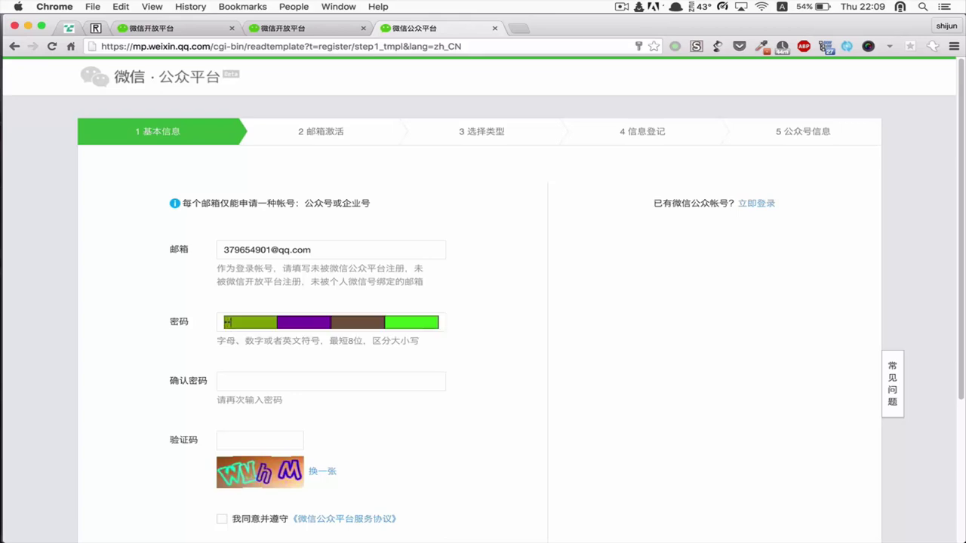
pyautogui.write('•••')
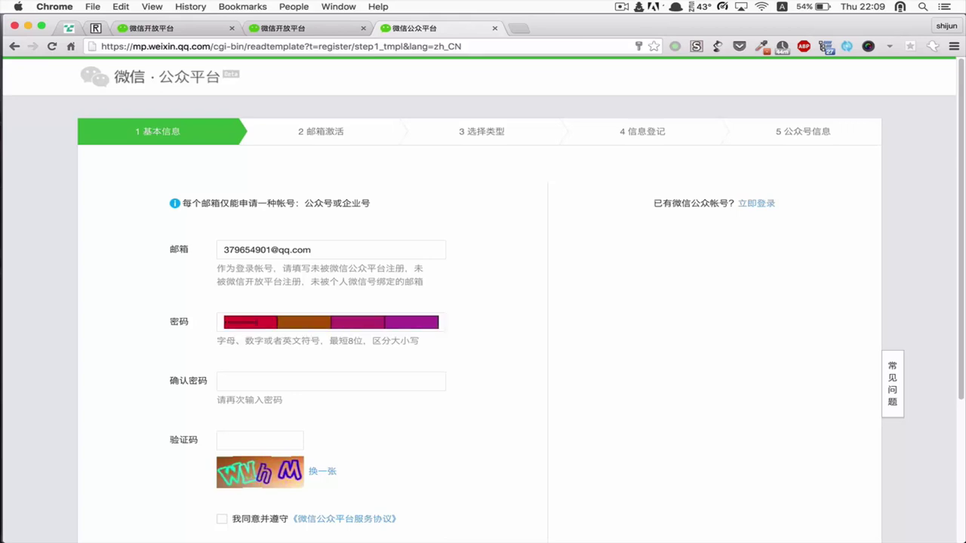
pyautogui.press('Tab')
pyautogui.write('••••••••••')
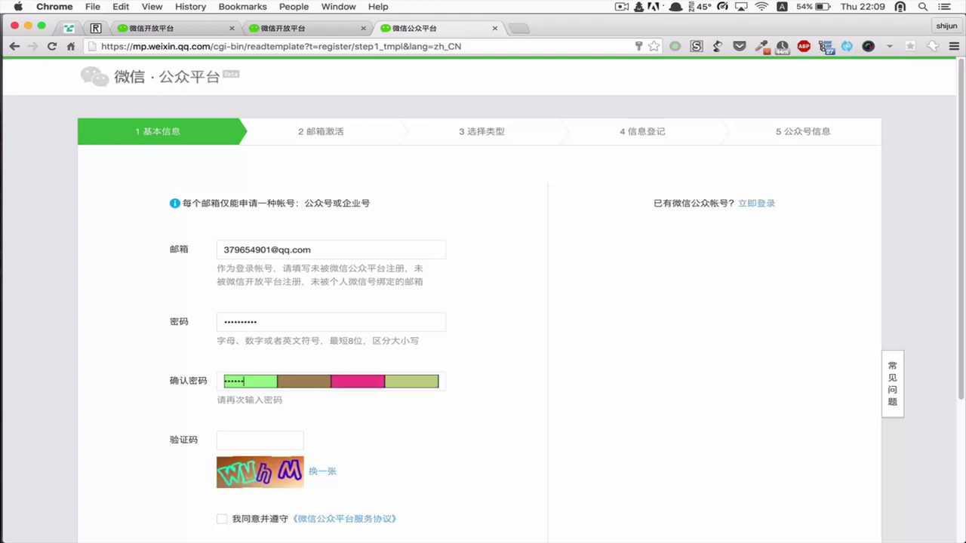
# - Refresh and enter the captcha, accept the service agreement, and submit with 注册
pyautogui.press('Tab')
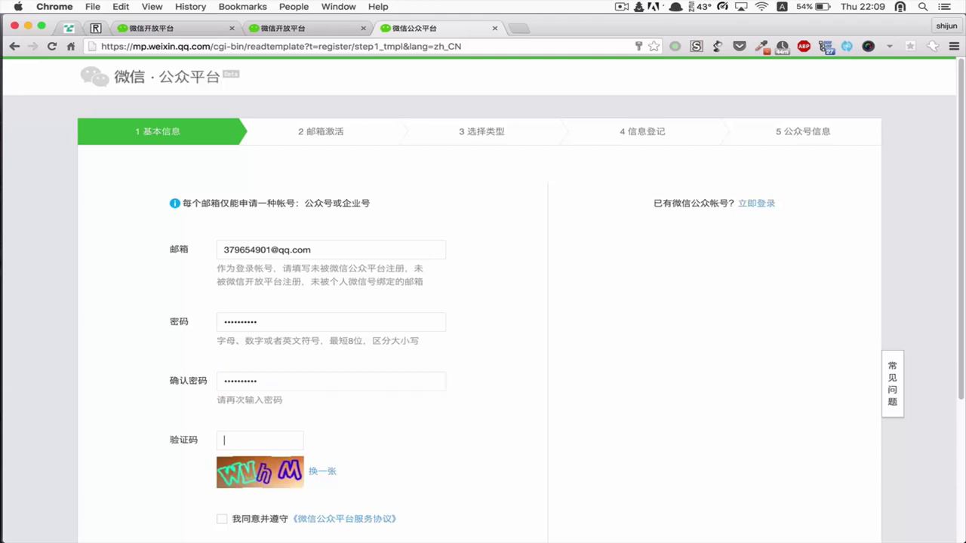
pyautogui.write('w')
pyautogui.click(322, 471)
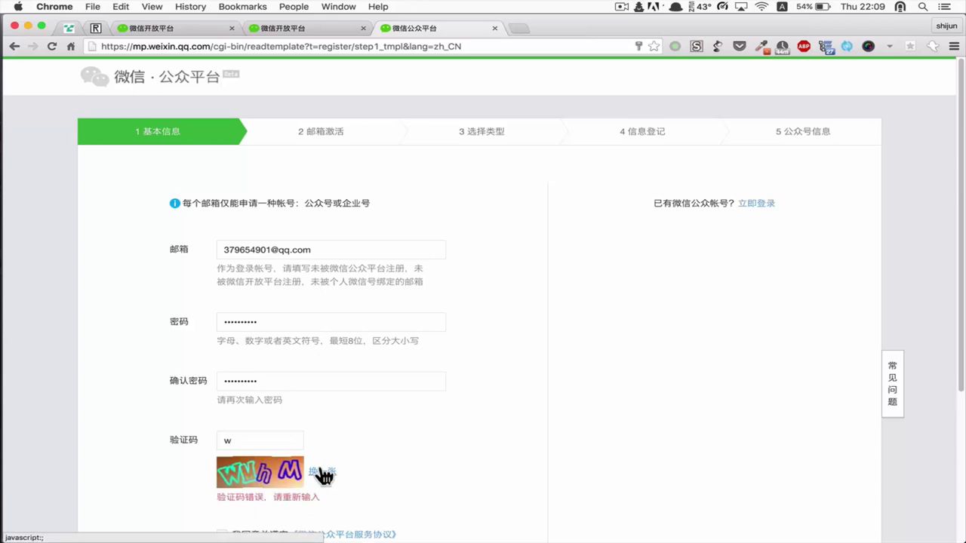
pyautogui.doubleClick(283, 441)
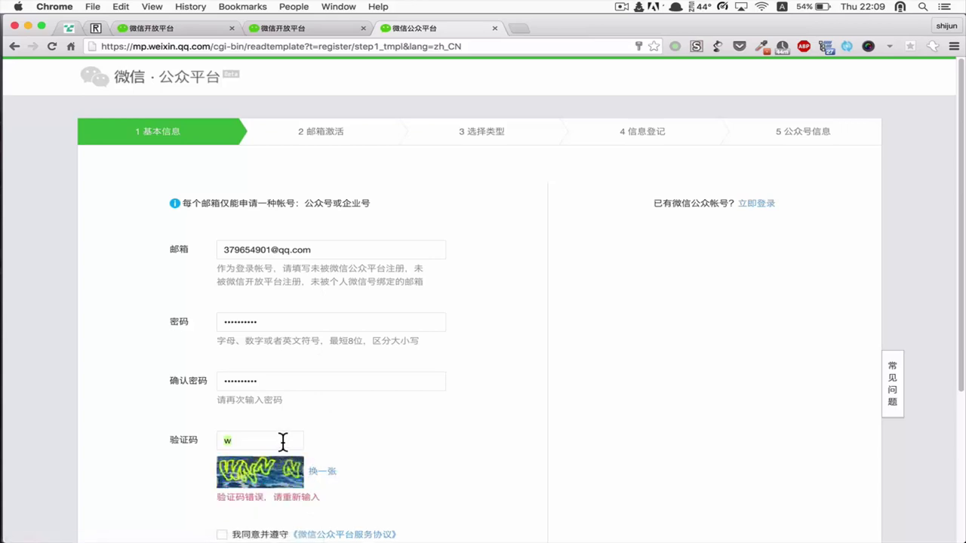
pyautogui.write('wnnn')
pyautogui.scroll(-2, 267, 456)
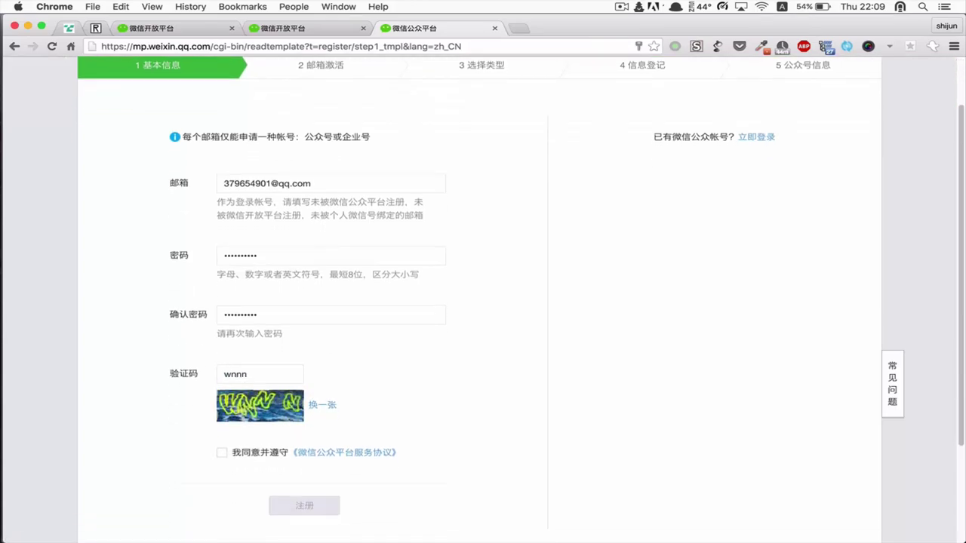
pyautogui.click(263, 453)
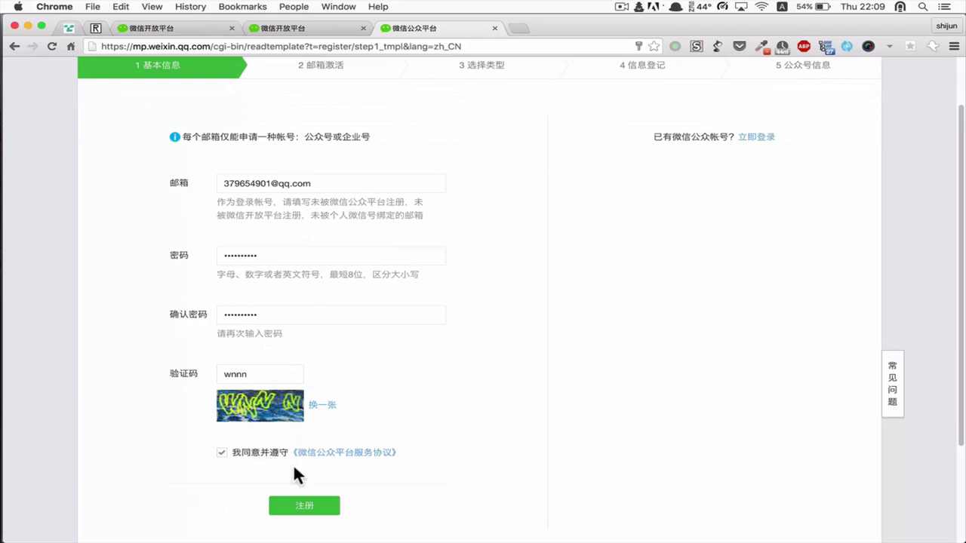
pyautogui.click(315, 507)
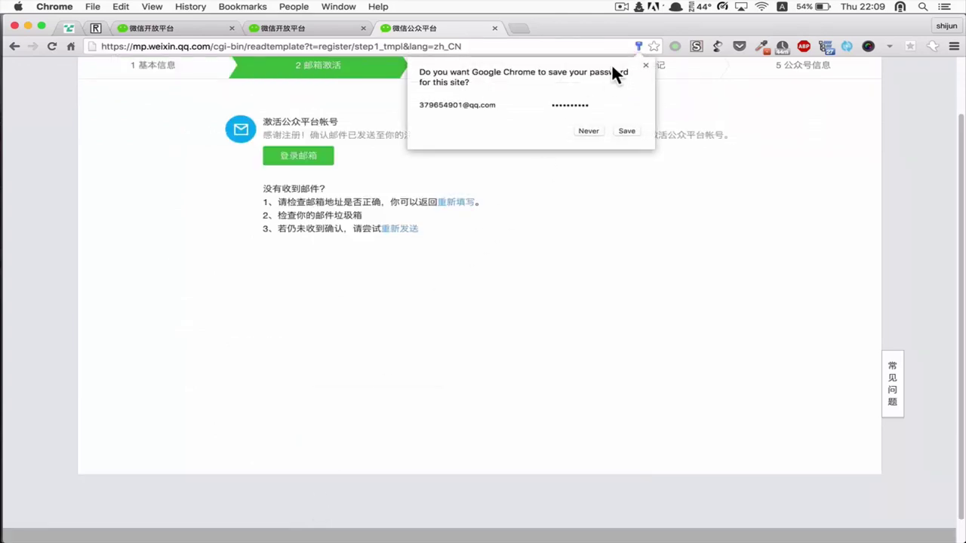
# - Dismiss the save-password prompt and open the activation email from the QQ Mail inbox
pyautogui.click(645, 66)
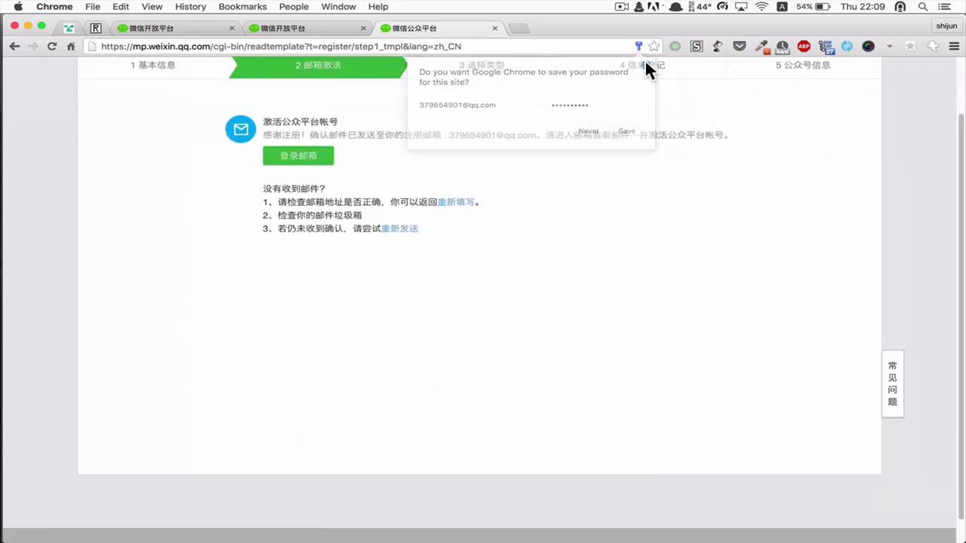
pyautogui.click(324, 158)
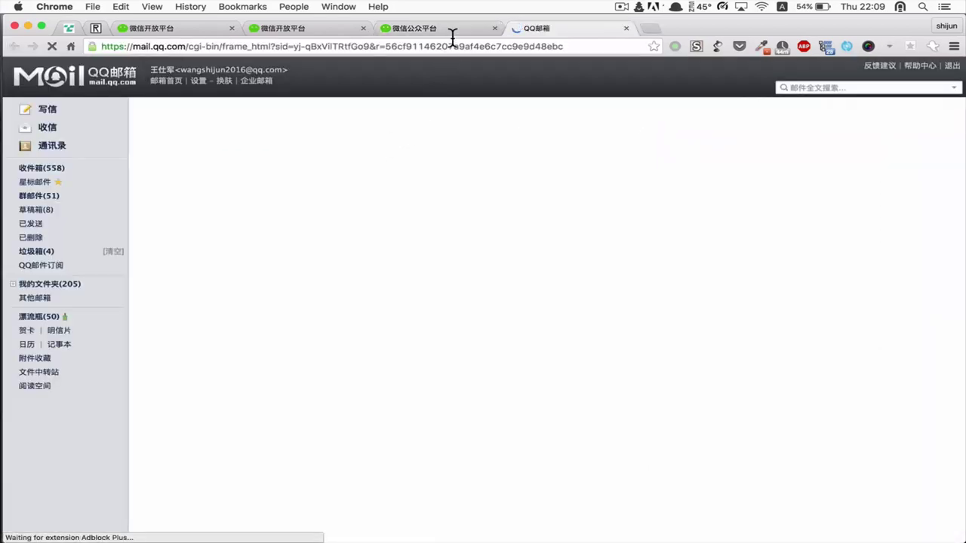
pyautogui.click(78, 171)
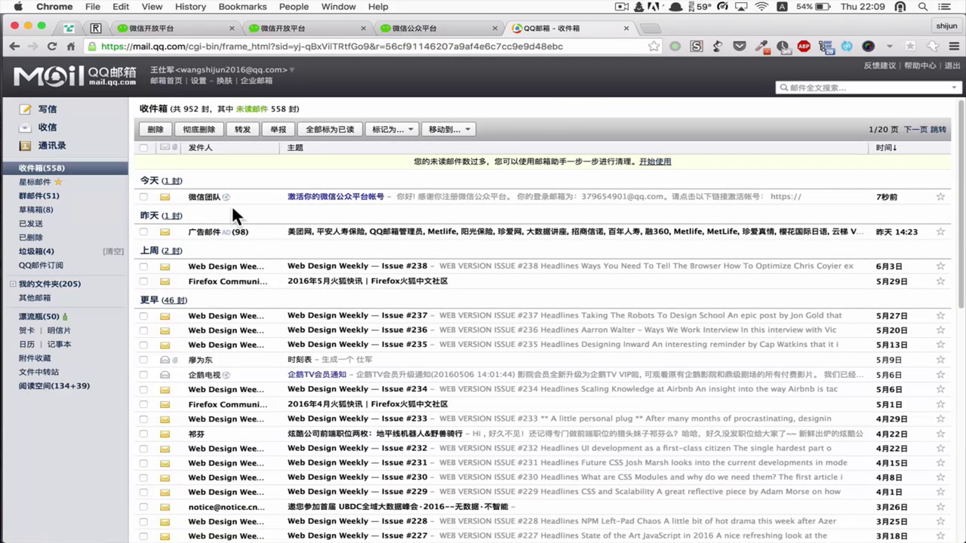
pyautogui.click(324, 196)
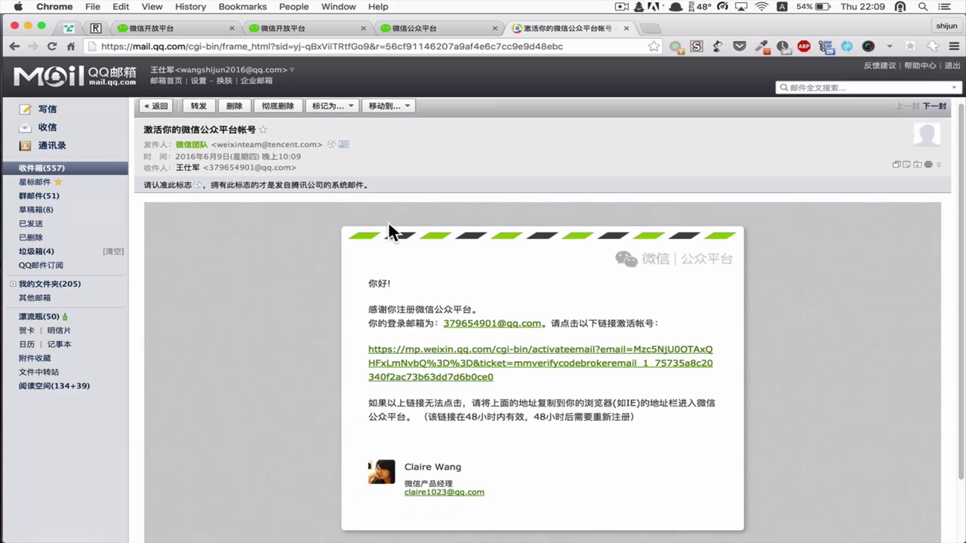
# - Switch between the registration and Open Platform tabs, ending back on the activation email
pyautogui.click(421, 25)
pyautogui.scroll(1, 422, 123)
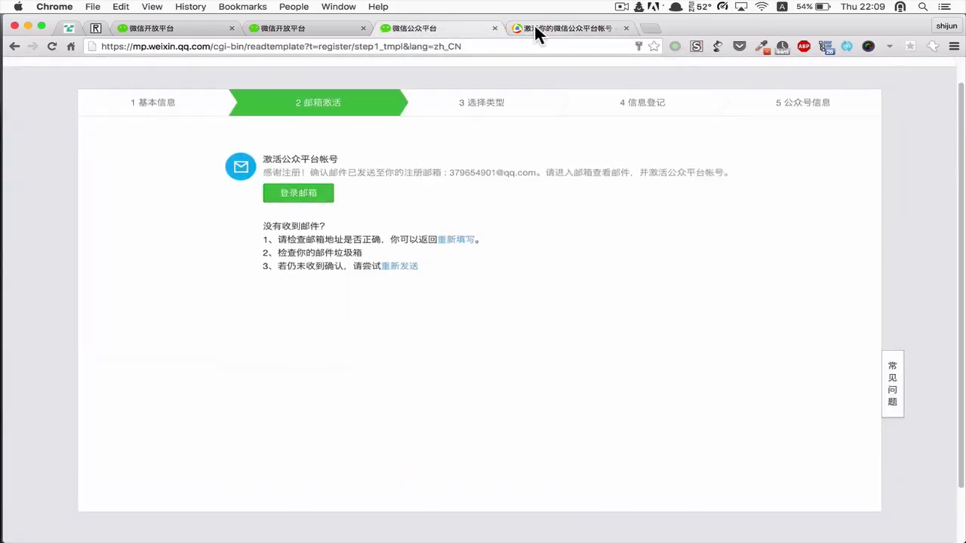
pyautogui.click(535, 25)
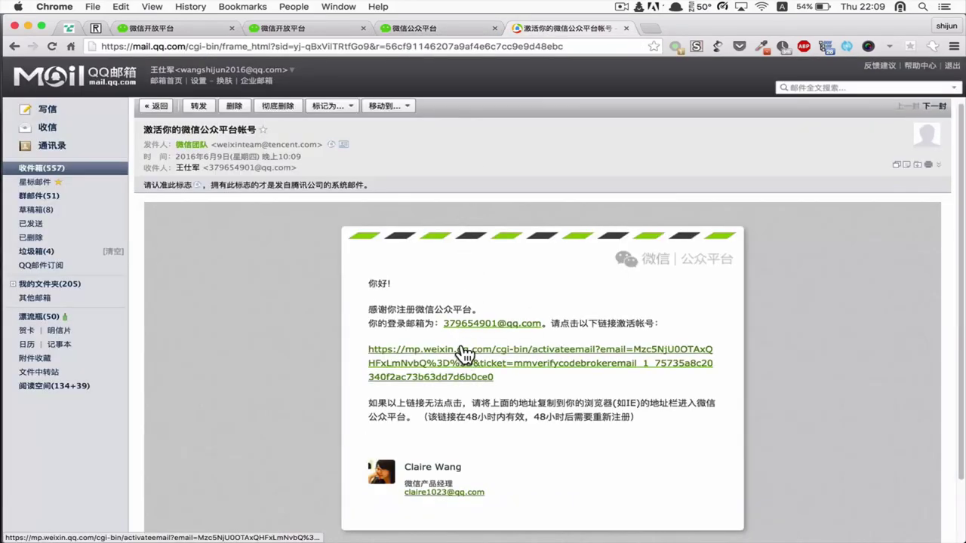
pyautogui.scroll(1, 466, 260)
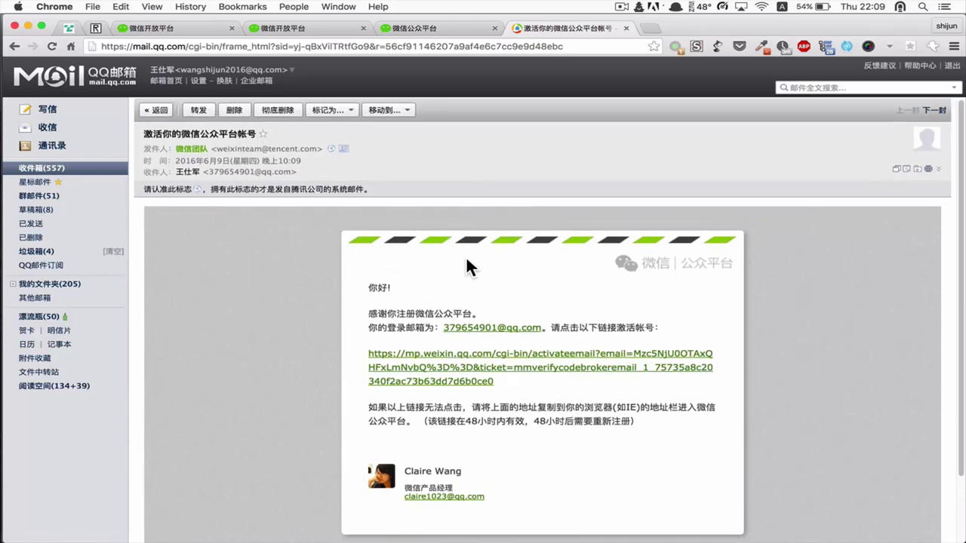
pyautogui.press('XF86AudioRaiseVolume')
pyautogui.click(410, 26)
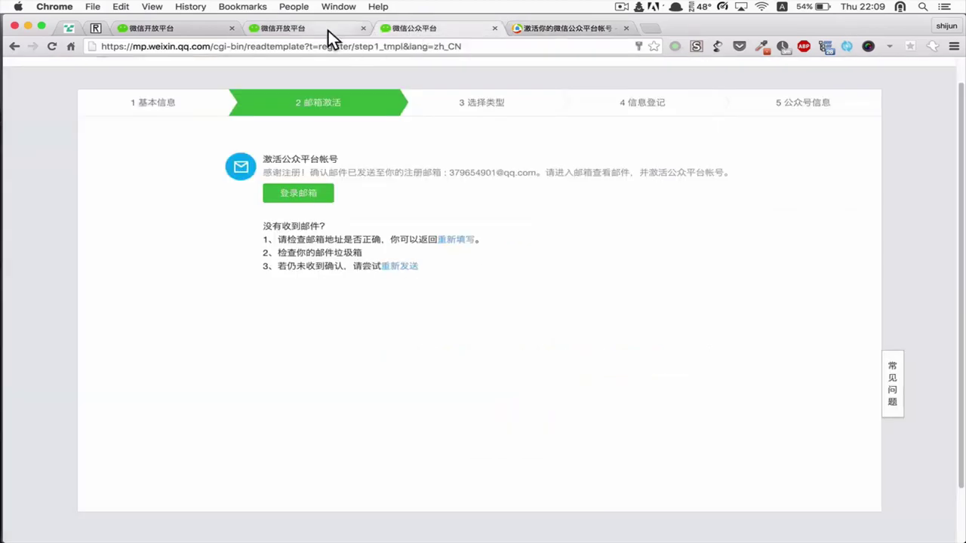
pyautogui.click(329, 29)
pyautogui.click(403, 29)
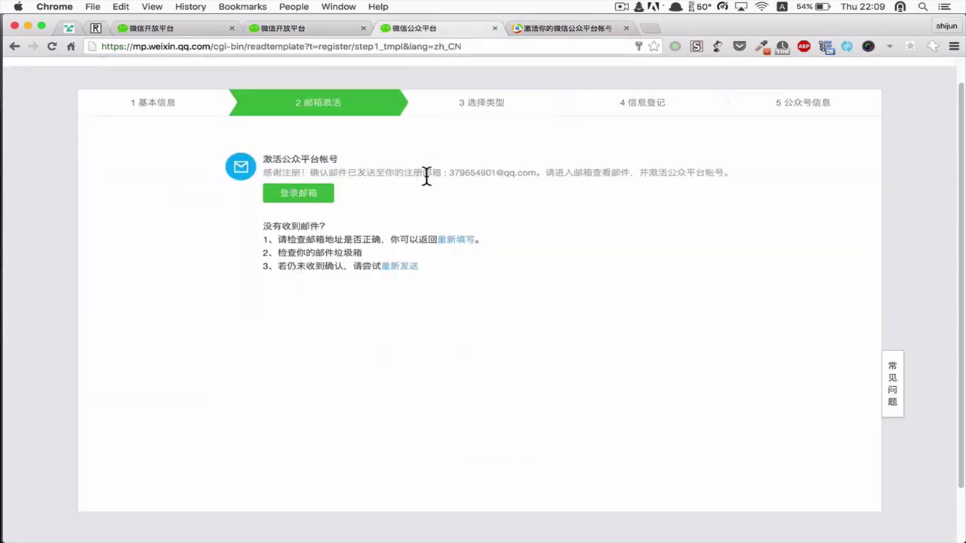
pyautogui.click(559, 29)
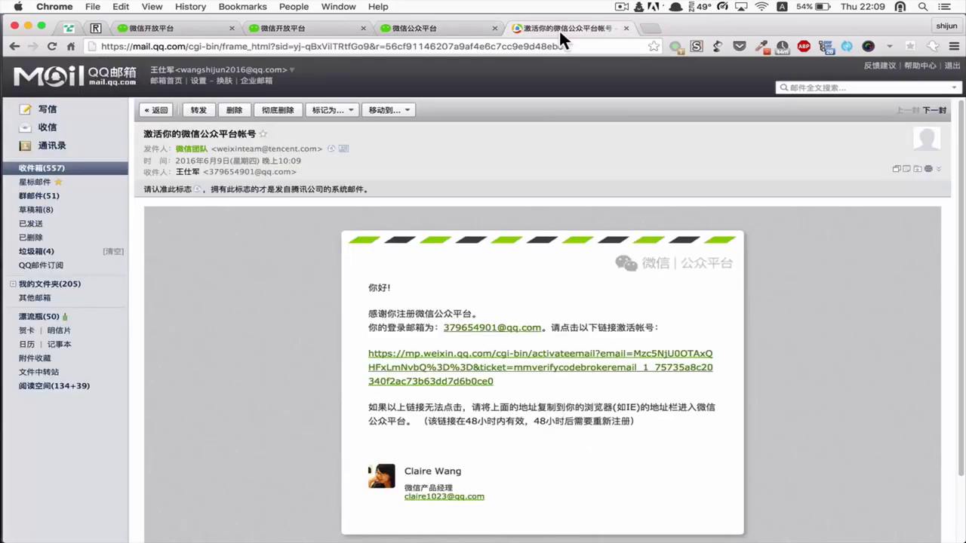
# - Follow the activation link in the email to reach the 选择类型 step
pyautogui.click(446, 373)
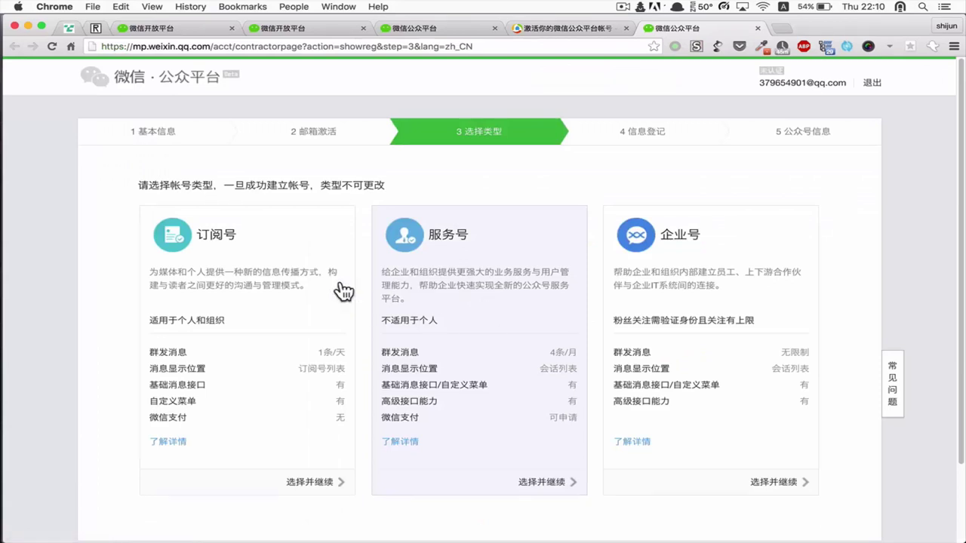
pyautogui.scroll(-2, 400, 181)
pyautogui.scroll(2, 401, 181)
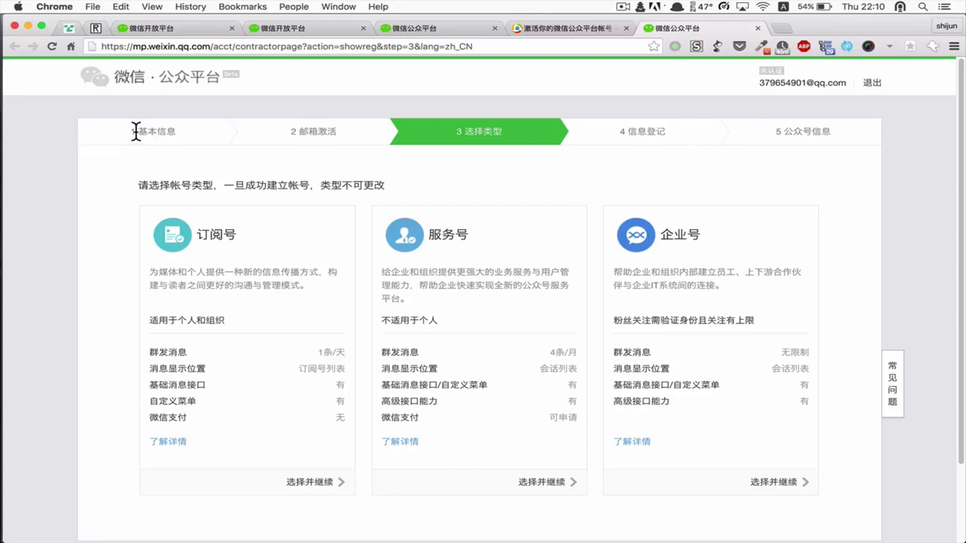
# - Highlight the 基本信息 and 选择类型 steps and the note that account type cannot change
pyautogui.moveTo(136, 129)
pyautogui.mouseDown()
pyautogui.moveTo(175, 129)
pyautogui.moveTo(136, 129)
pyautogui.mouseUp()
pyautogui.click(174, 129)
pyautogui.click(138, 130)
pyautogui.moveTo(454, 132); pyautogui.dragTo(507, 133)
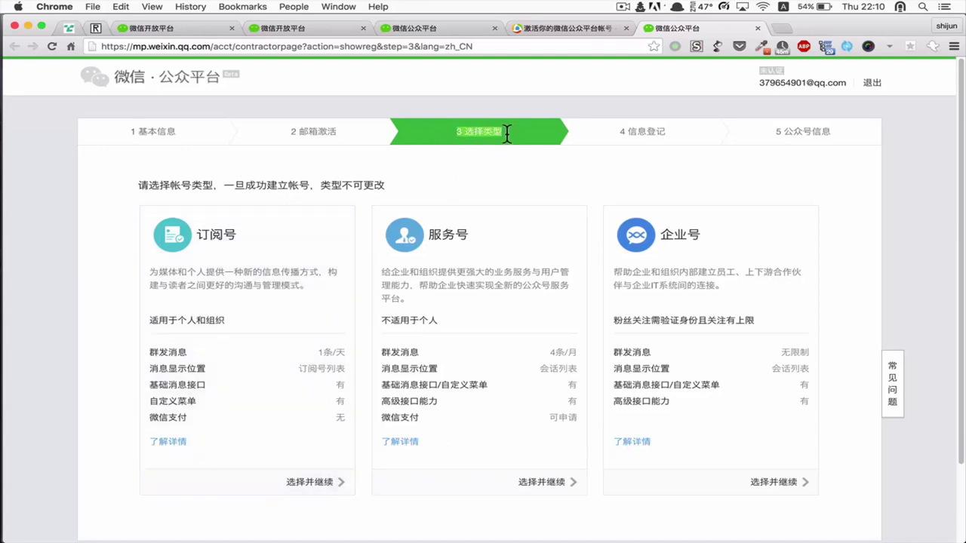
pyautogui.doubleClick(308, 187)
pyautogui.click(358, 187)
pyautogui.tripleClick(358, 187)
pyautogui.click(361, 192)
pyautogui.scroll(-2, 364, 209)
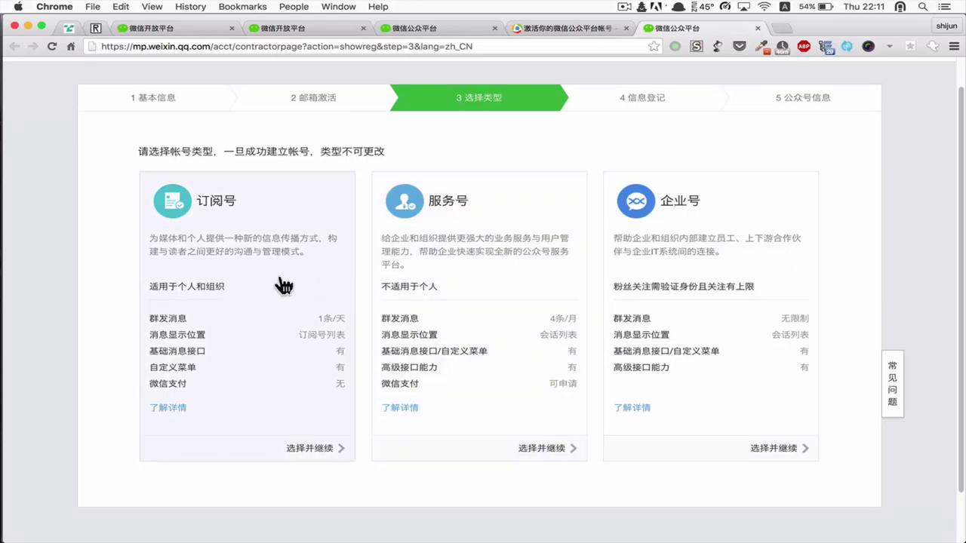
# - Choose 订阅号 and confirm it in the 温馨提示 dialog to reach 信息登记
pyautogui.click(282, 284)
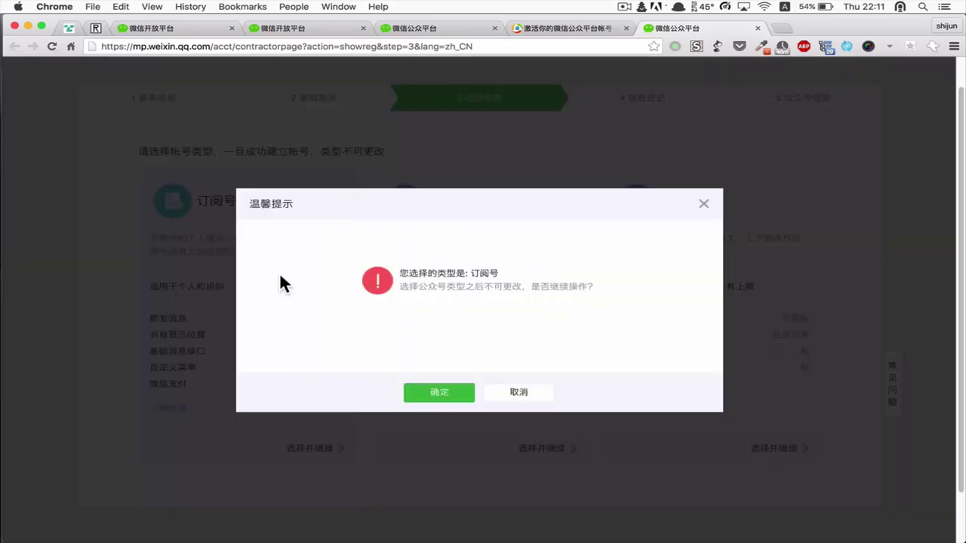
pyautogui.click(439, 398)
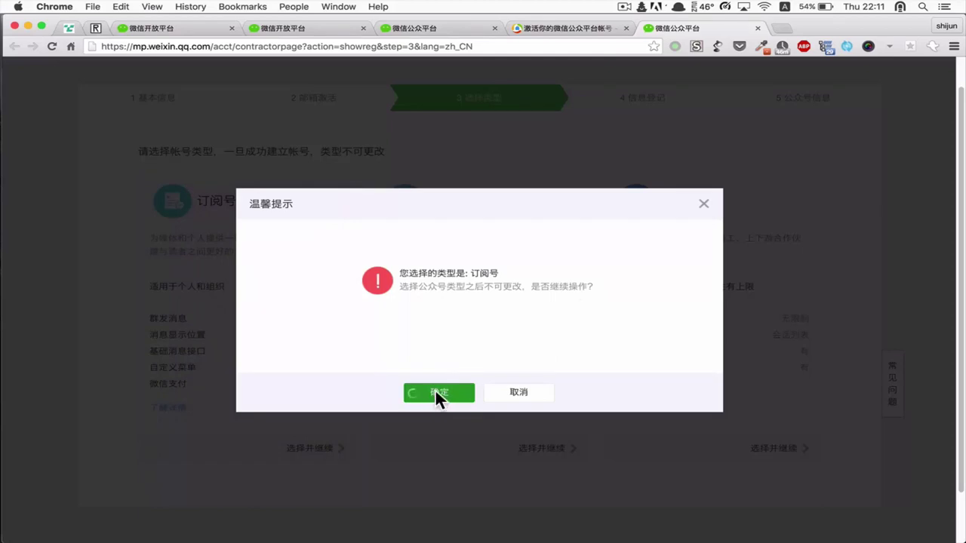
pyautogui.scroll(-3, 421, 327)
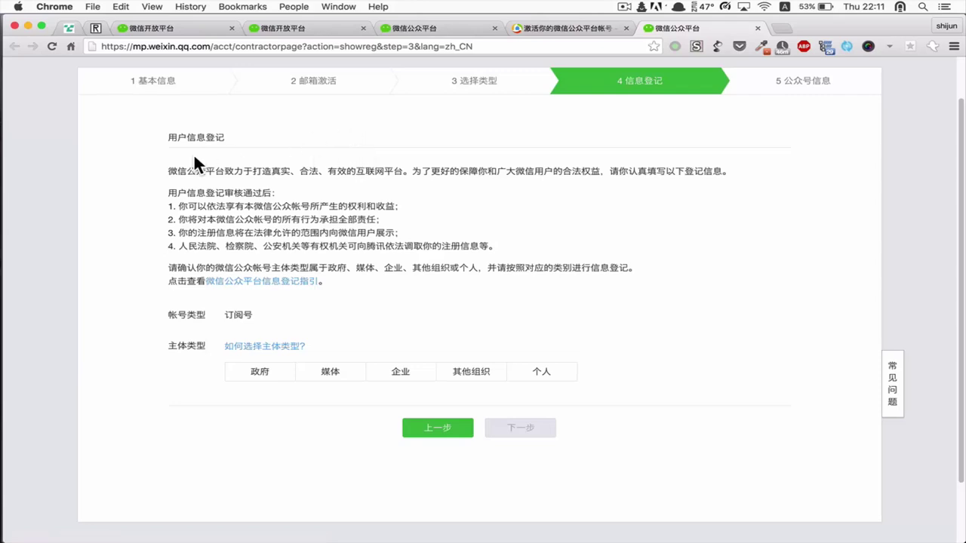
# - Choose 个人 as the subject type and scroll through the revealed registration fields
pyautogui.scroll(-1, 325, 337)
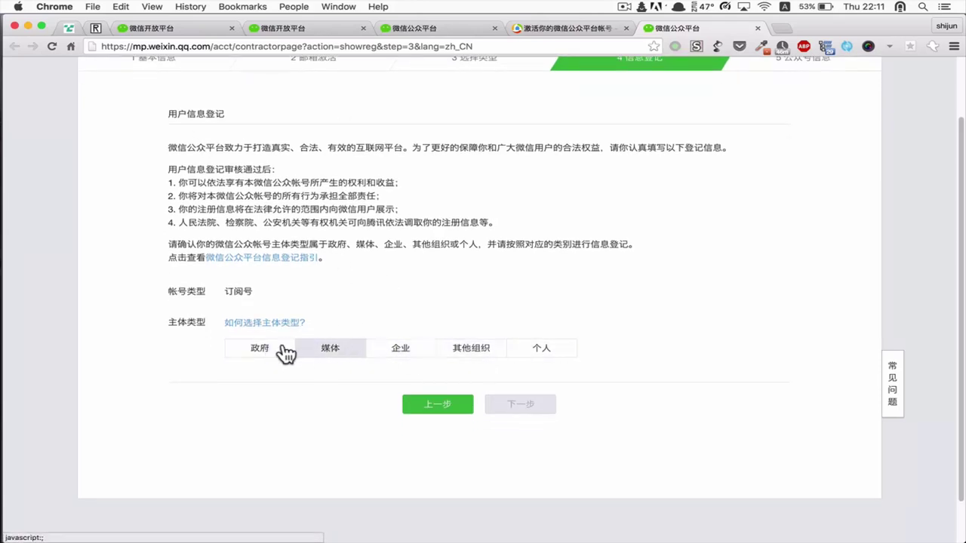
pyautogui.click(540, 348)
pyautogui.scroll(-5, 411, 310)
pyautogui.scroll(-4, 410, 301)
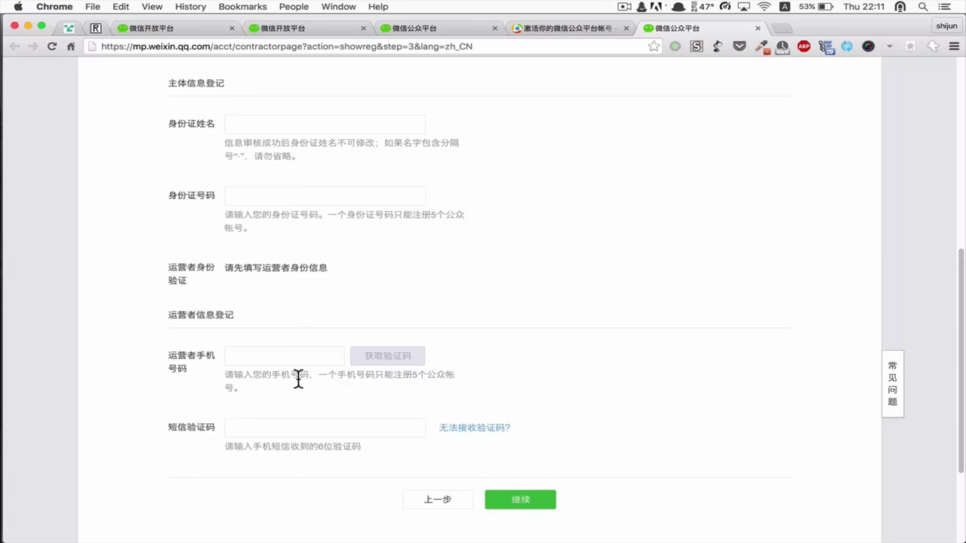
pyautogui.scroll(-3, 298, 379)
pyautogui.scroll(12, 536, 364)
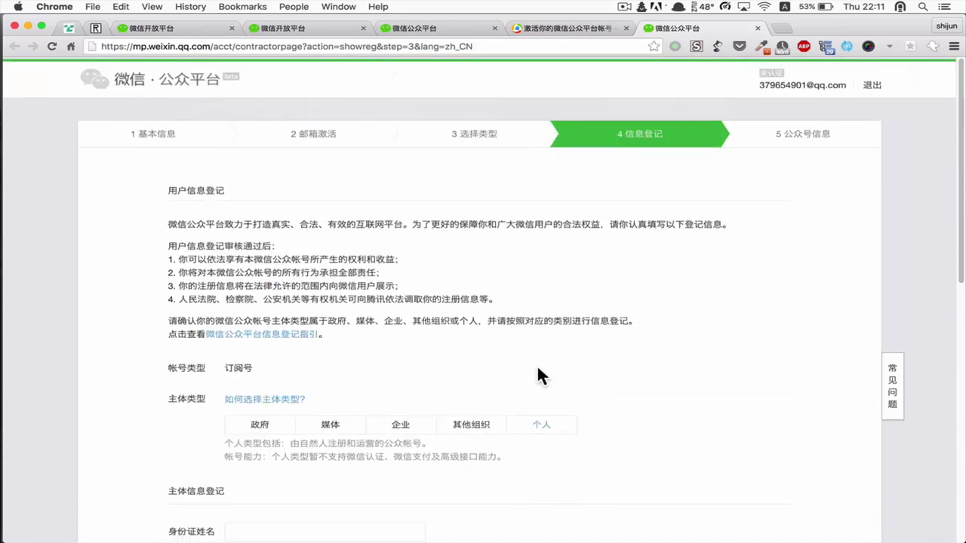
pyautogui.scroll(-10, 562, 196)
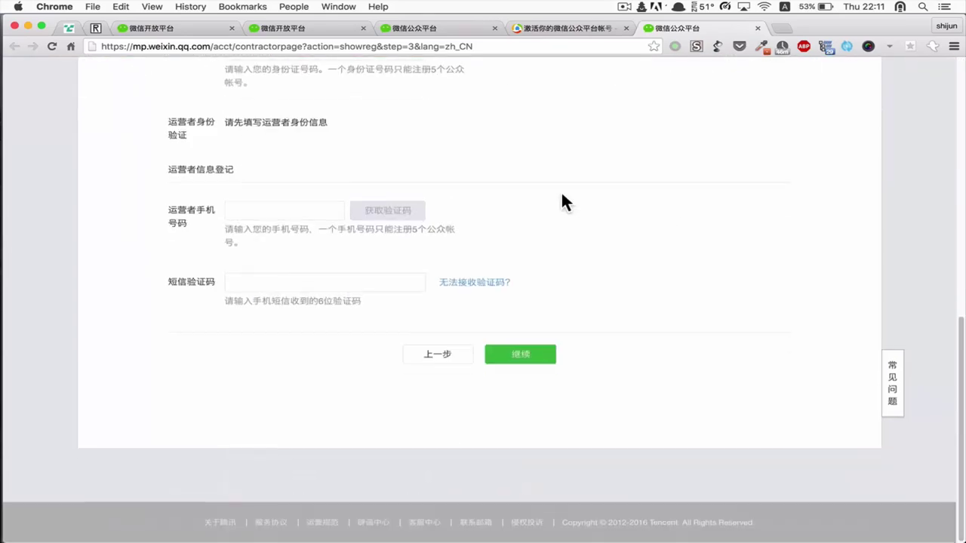
pyautogui.scroll(10, 562, 196)
pyautogui.scroll(-1, 562, 196)
pyautogui.scroll(-10, 561, 197)
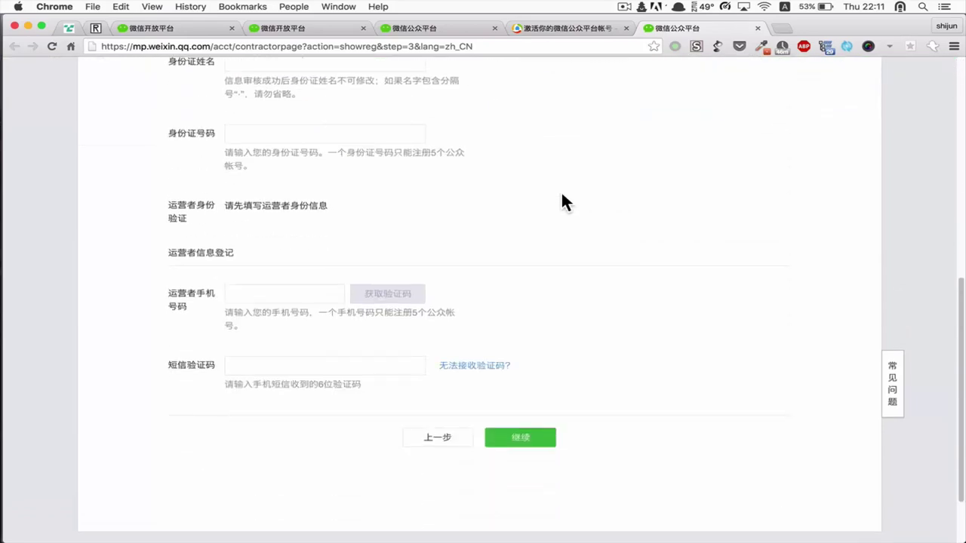
pyautogui.scroll(10, 560, 197)
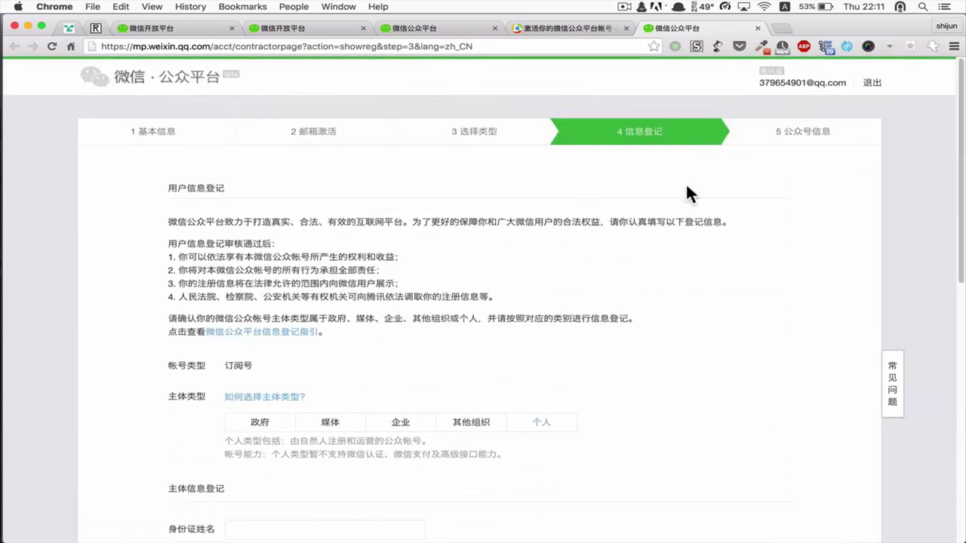
# - Clear an accidental text selection and focus the 身份证姓名 field
pyautogui.moveTo(768, 131)
pyautogui.mouseDown()
pyautogui.moveTo(829, 133)
pyautogui.moveTo(765, 134)
pyautogui.mouseUp()
pyautogui.click(831, 134)
pyautogui.click(765, 133)
pyautogui.scroll(-5, 256, 311)
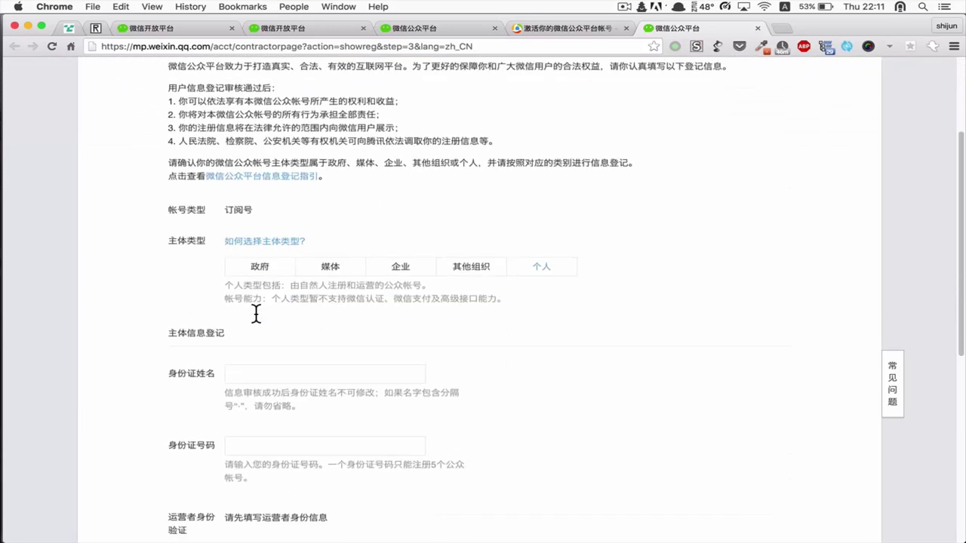
pyautogui.click(347, 344)
pyautogui.scroll(-3, 347, 344)
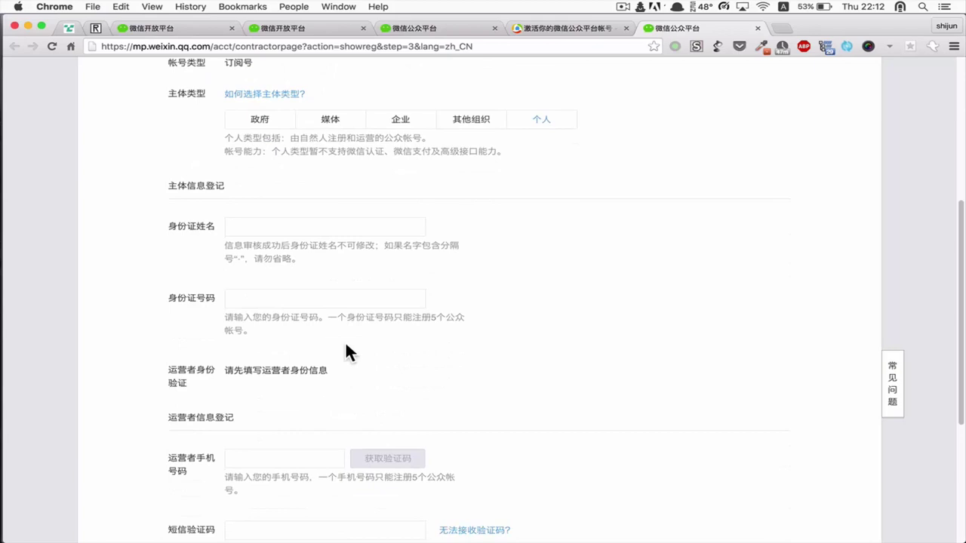
# - Enter the ID holder's Chinese name via pinyin, then the ID number and operator phone number
pyautogui.write('wan')
pyautogui.press('BackSpace')
pyautogui.press('BackSpace')
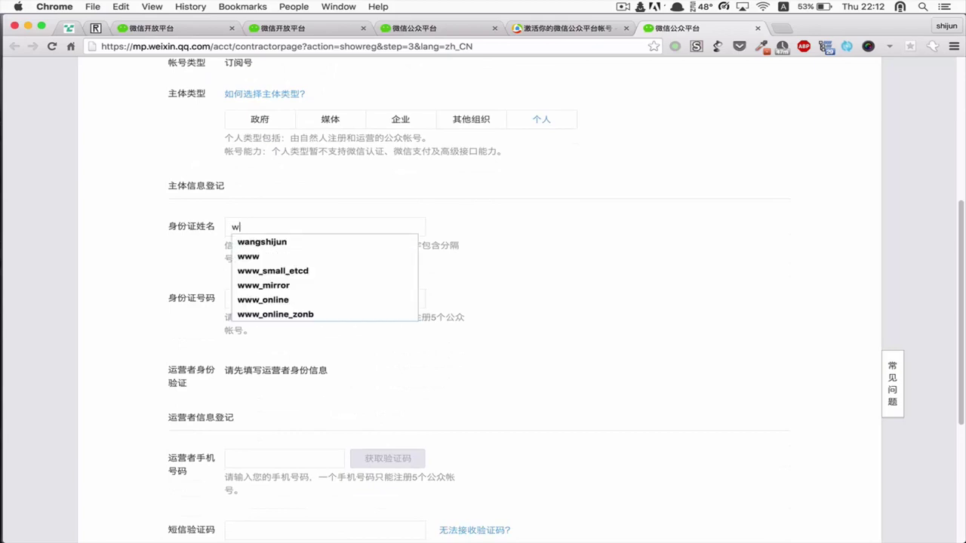
pyautogui.write('ang')
pyautogui.press('BackSpace')
pyautogui.press('BackSpace')
pyautogui.press('BackSpace')
pyautogui.press('BackSpace')
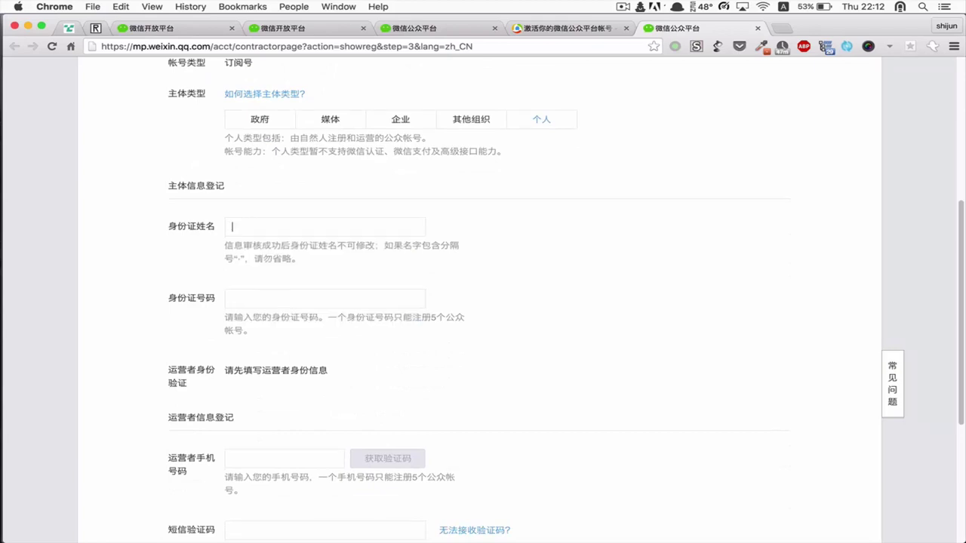
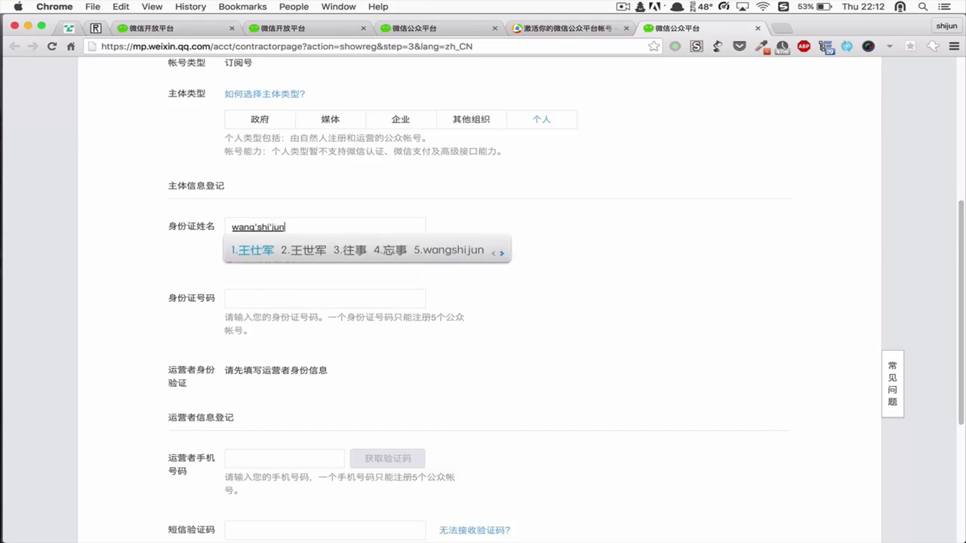
pyautogui.press('space')
pyautogui.press('Tab')
pyautogui.press('shift')
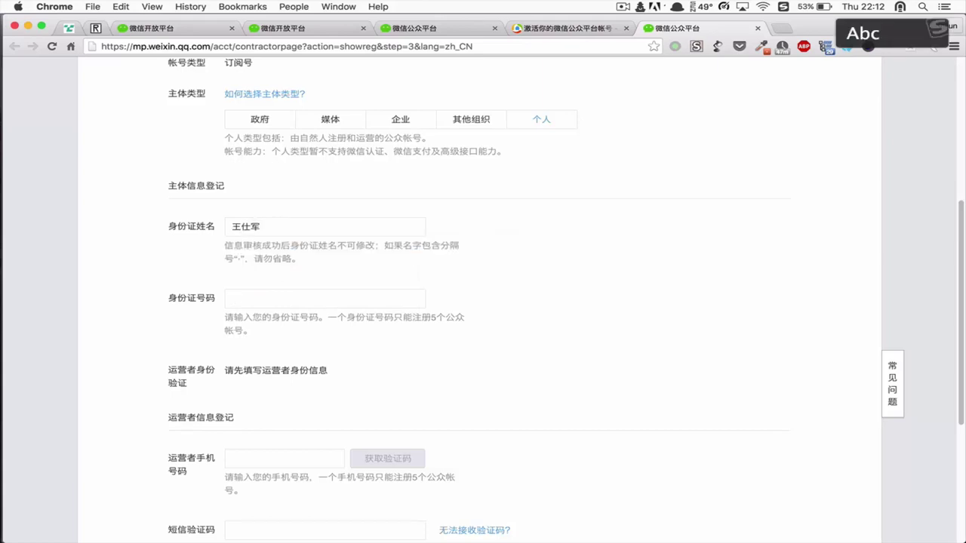
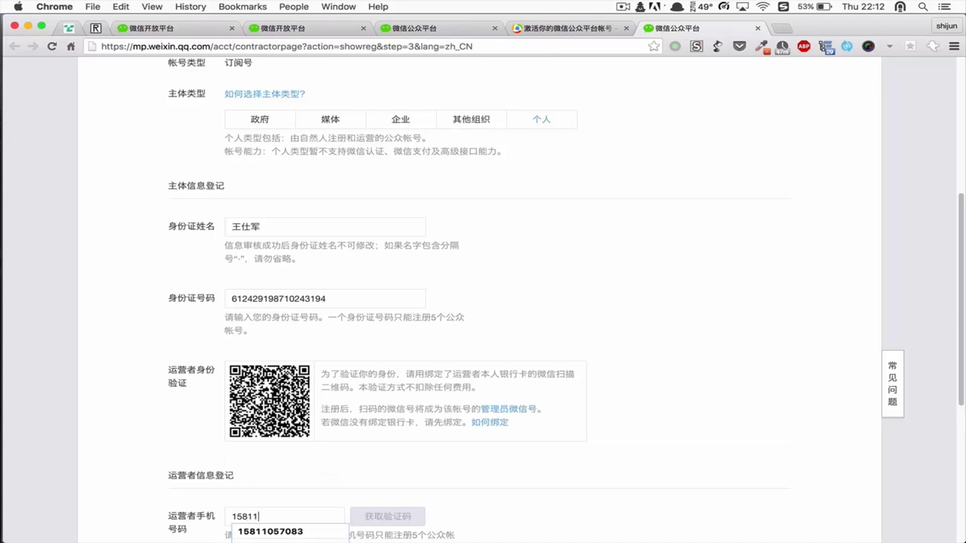
pyautogui.scroll(-1, 398, 444)
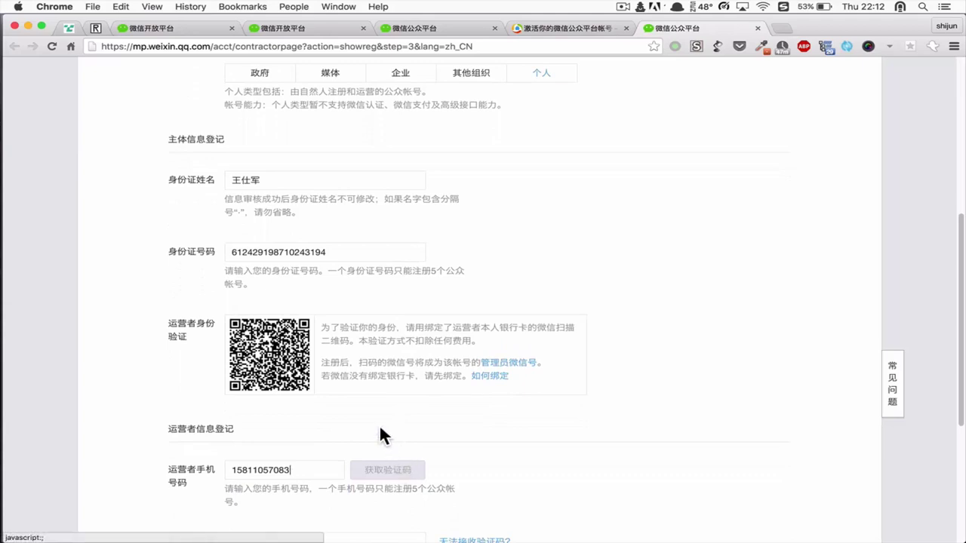
# - Request an SMS verification code and enter the received six-digit code in 短信验证码
pyautogui.scroll(-3, 401, 451)
pyautogui.click(381, 427)
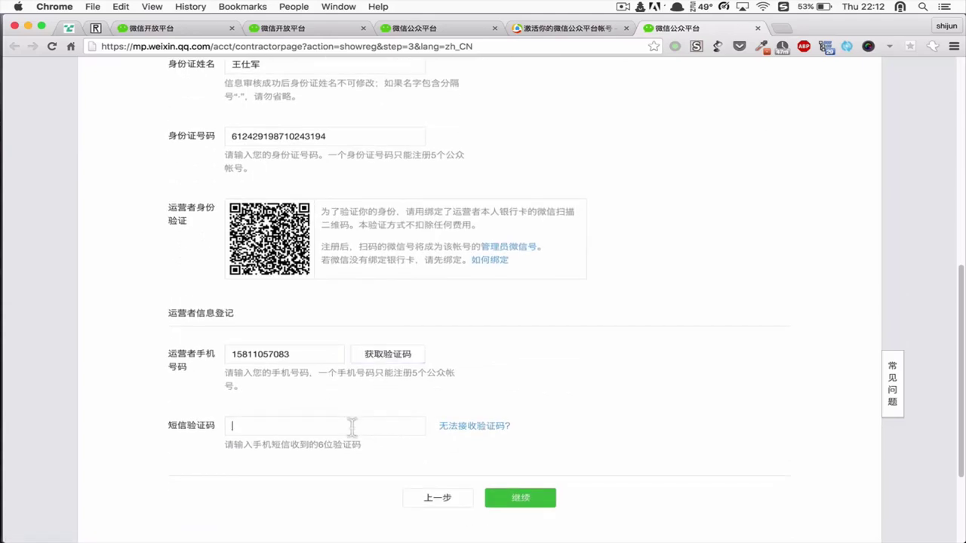
pyautogui.click(407, 356)
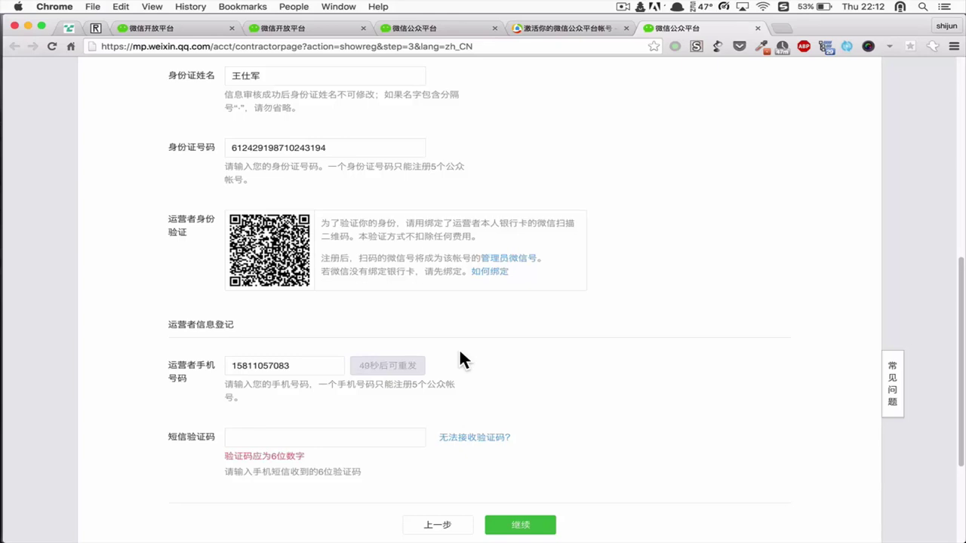
pyautogui.click(320, 433)
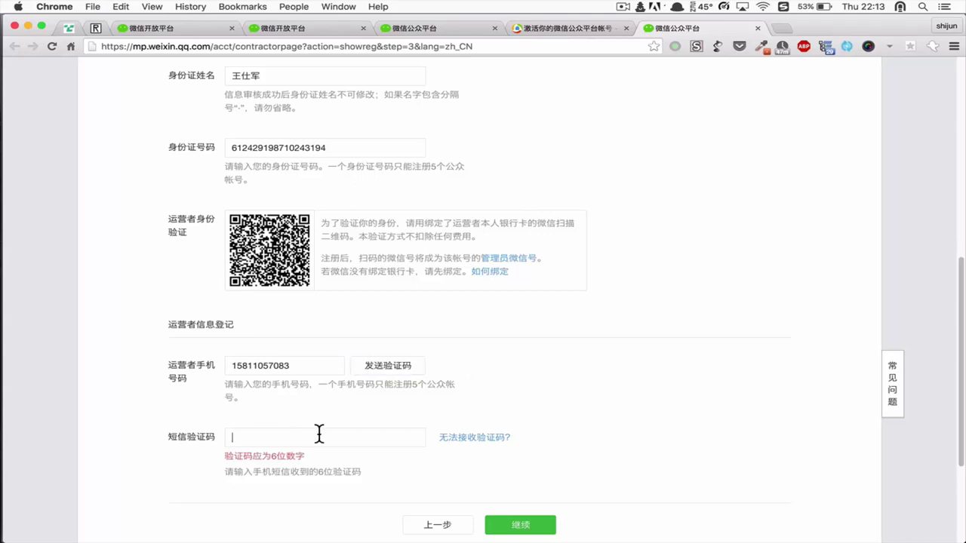
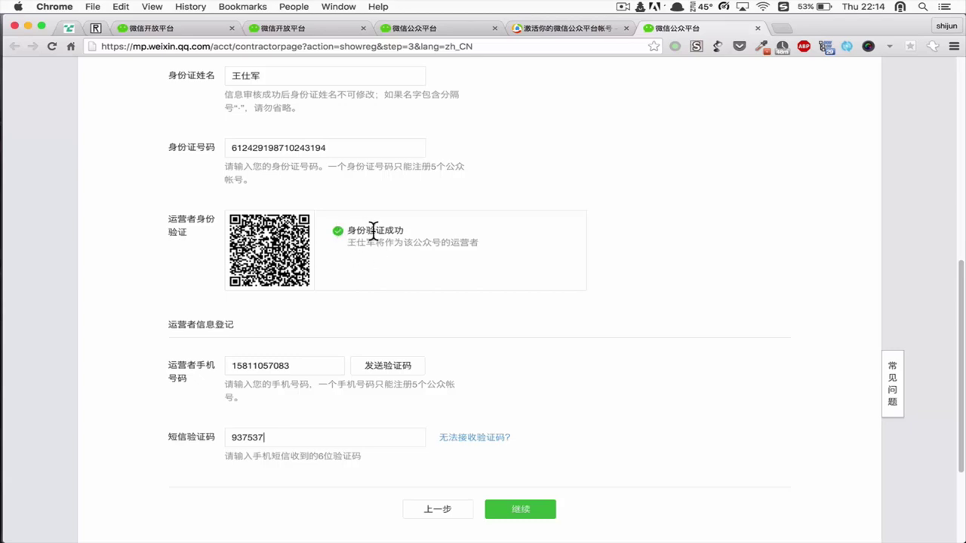
# - Check the identity-verification success message, review the form, and continue to step 5
pyautogui.moveTo(346, 230); pyautogui.dragTo(483, 244)
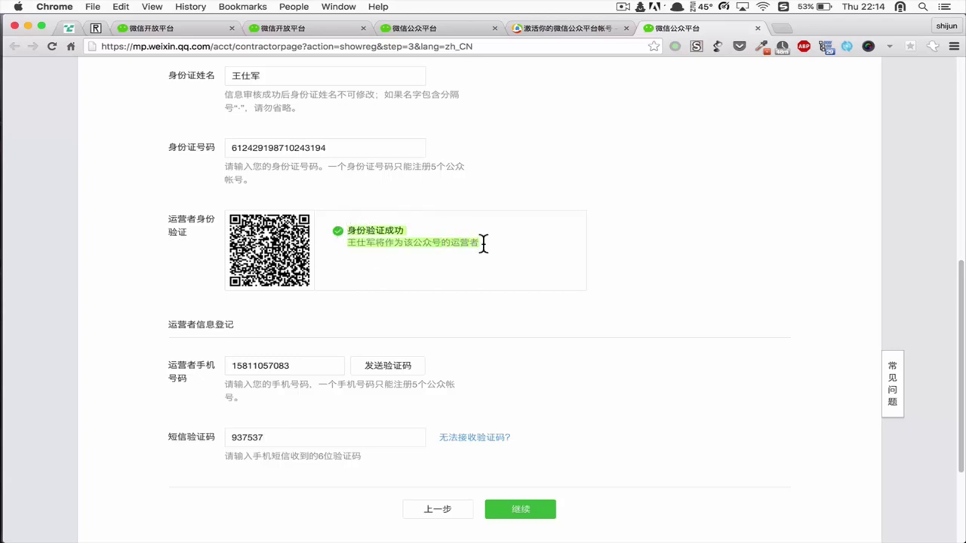
pyautogui.click(483, 244)
pyautogui.moveTo(353, 224); pyautogui.dragTo(485, 246)
pyautogui.click(483, 290)
pyautogui.scroll(5, 482, 290)
pyautogui.scroll(8, 482, 292)
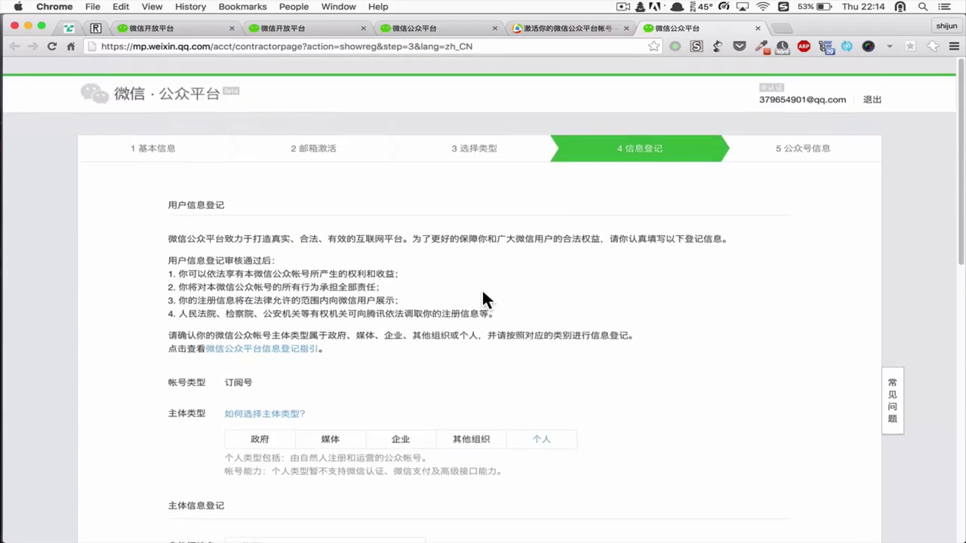
pyautogui.scroll(-15, 482, 292)
pyautogui.scroll(15, 482, 292)
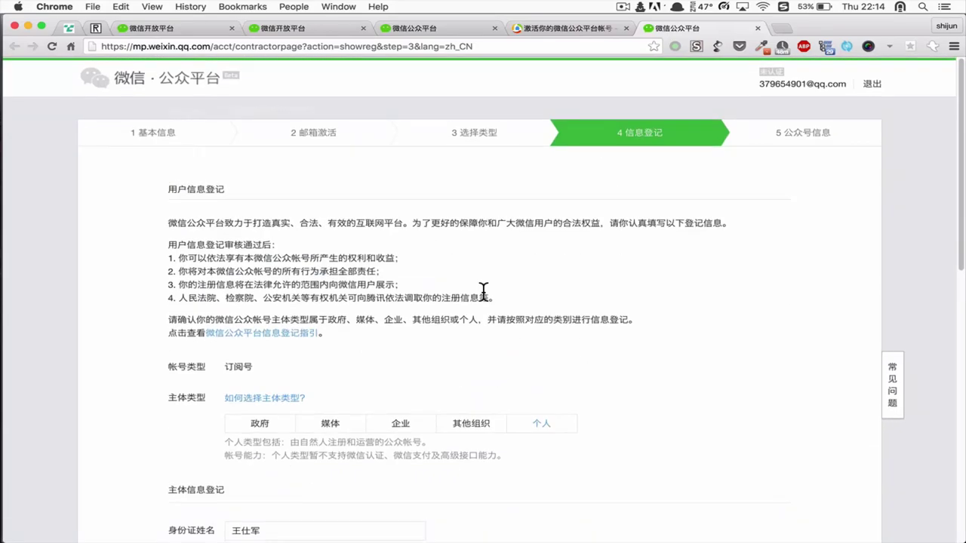
pyautogui.scroll(-15, 483, 292)
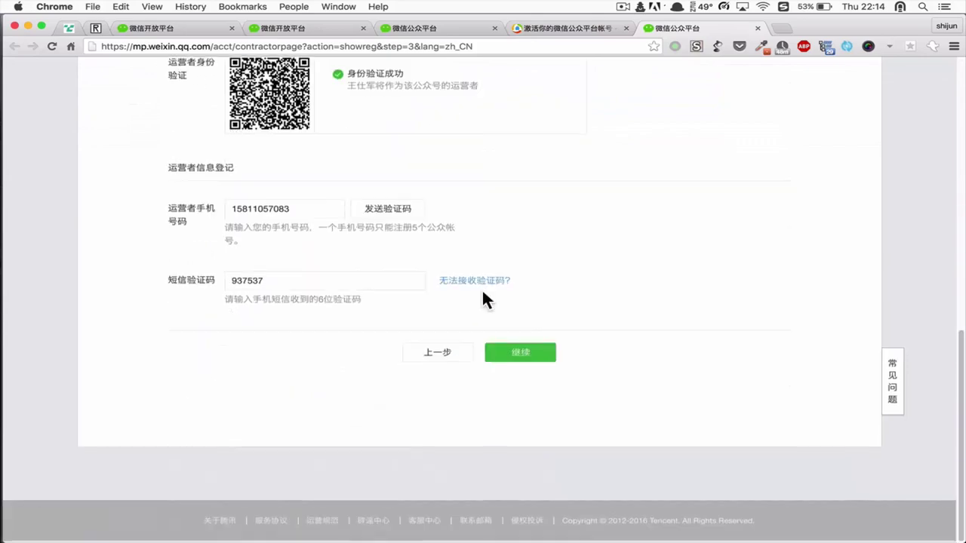
pyautogui.scroll(15, 521, 326)
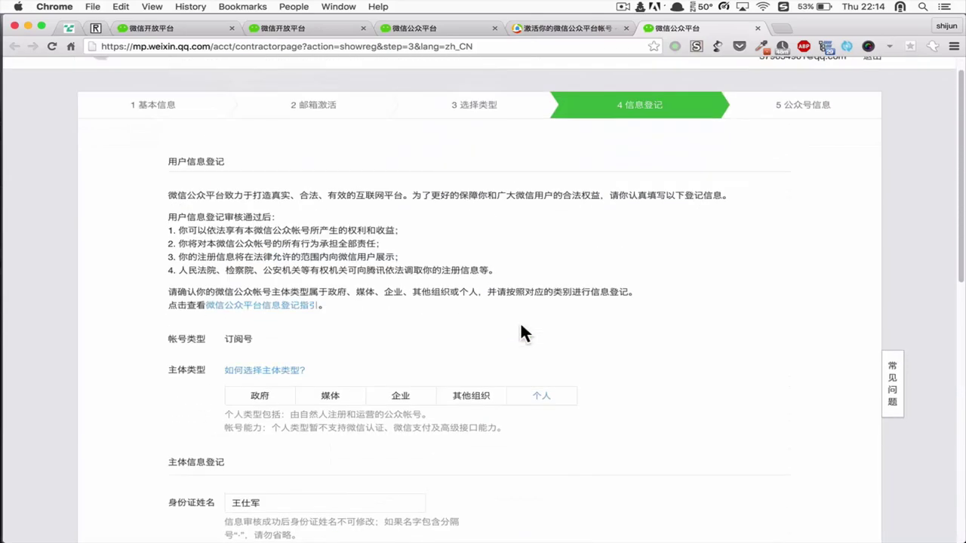
pyautogui.scroll(-15, 539, 405)
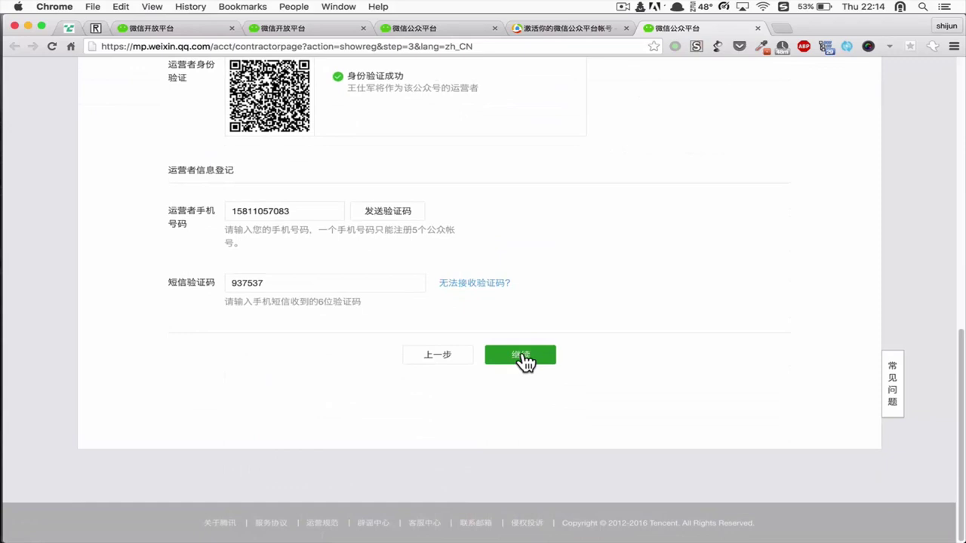
pyautogui.click(520, 356)
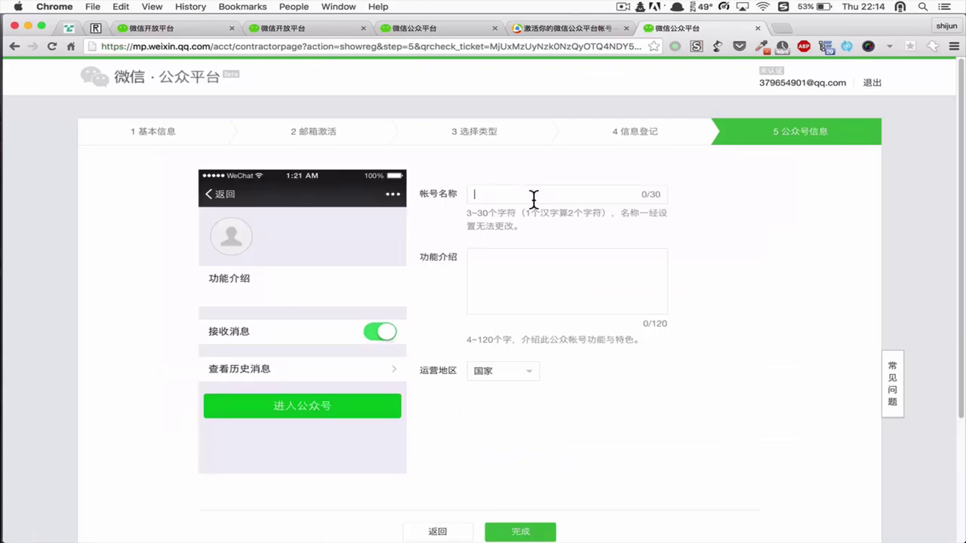
# - Type the account name 微信公众号JS全栈开发 using pinyin input
pyautogui.click(533, 198)
pyautogui.write('weixin')
pyautogui.press('space')
pyautogui.write('ja')
pyautogui.press('BackSpace')
pyautogui.press('BackSpace')
pyautogui.write('gongzhongh')
pyautogui.press('space')
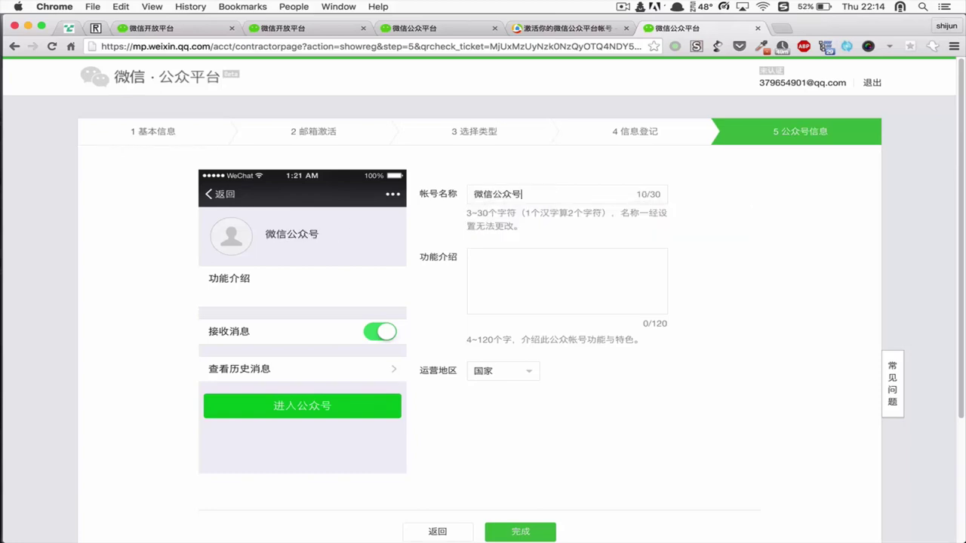
pyautogui.write('JSquanzhan')
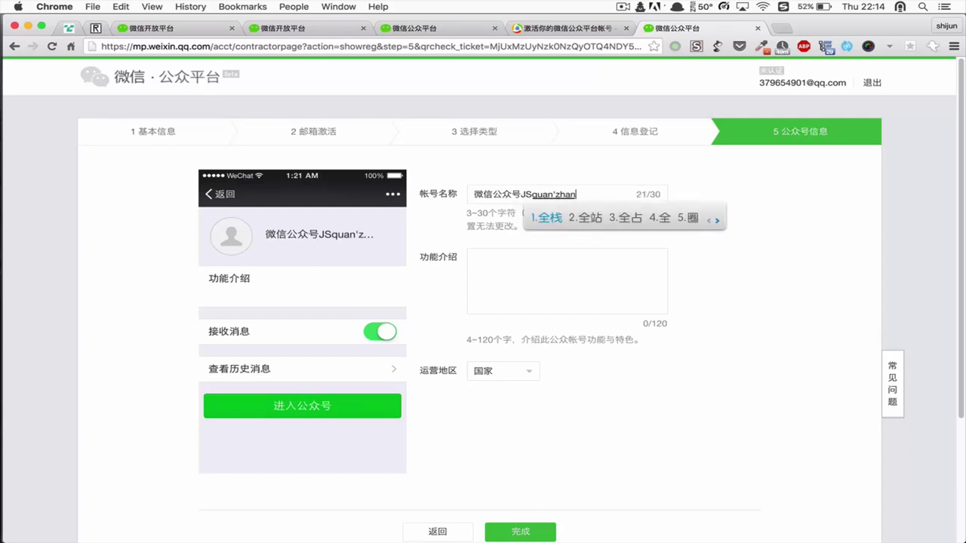
pyautogui.press('space')
pyautogui.write('kaifa')
pyautogui.press('space')
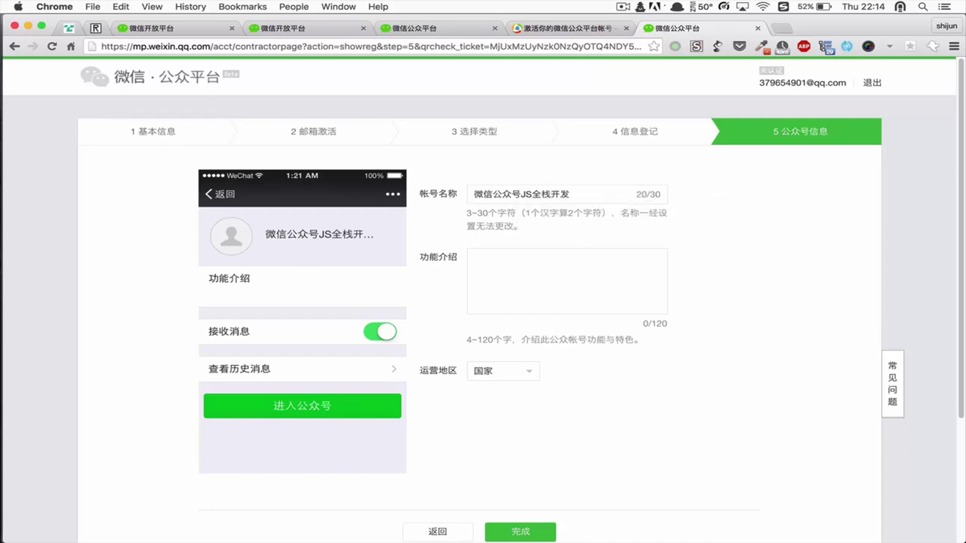
# - Delete the leading 微信, append 实战, and insert 帐 after 公众 in the name
pyautogui.press('super+a')
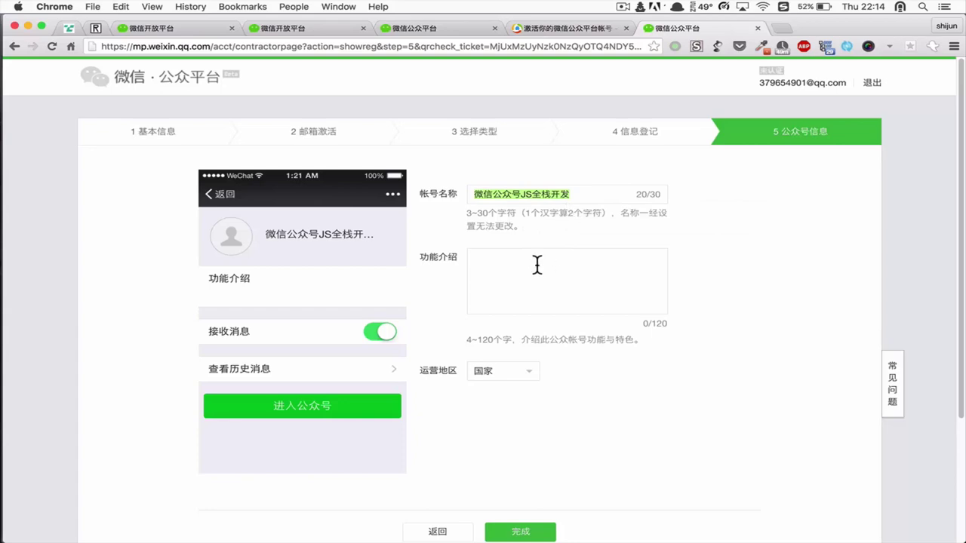
pyautogui.click(536, 266)
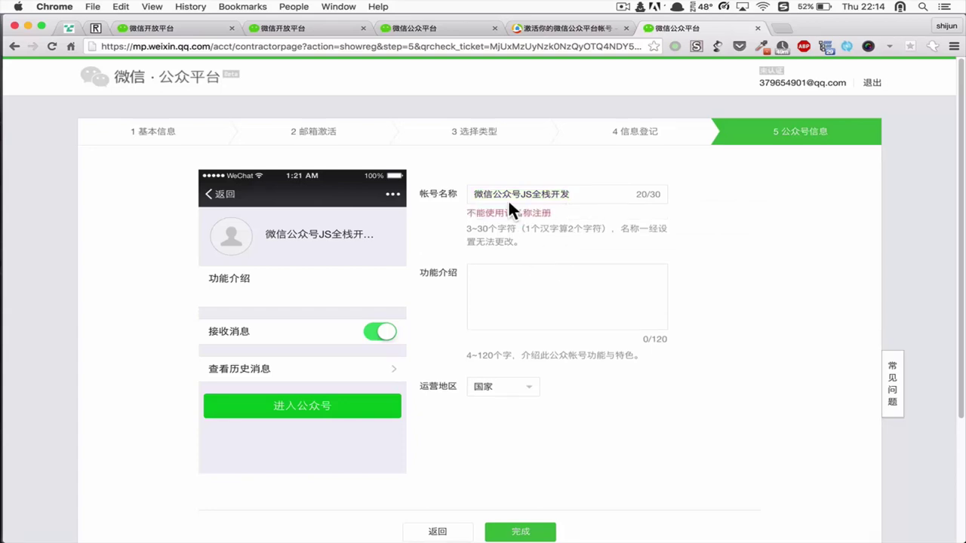
pyautogui.moveTo(491, 193); pyautogui.dragTo(470, 195)
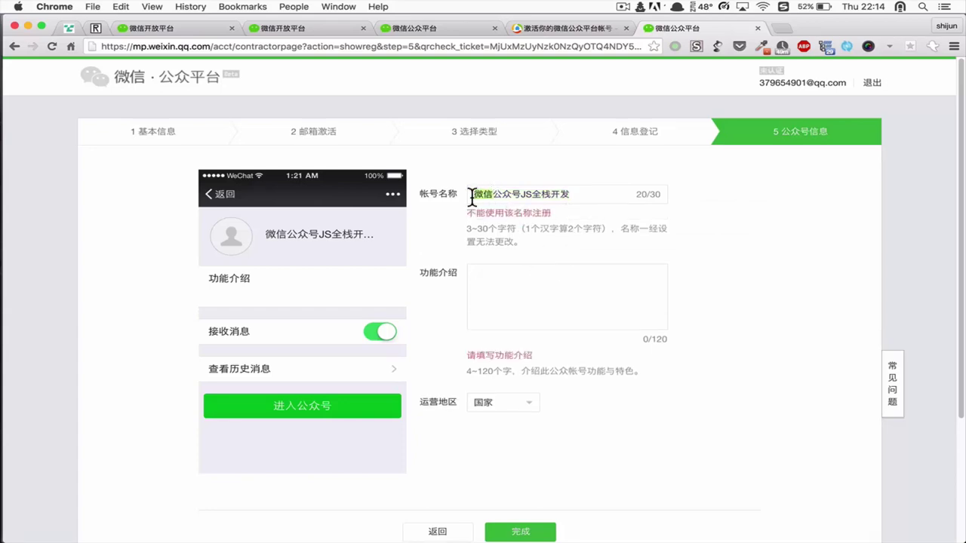
pyautogui.press('BackSpace')
pyautogui.click(495, 282)
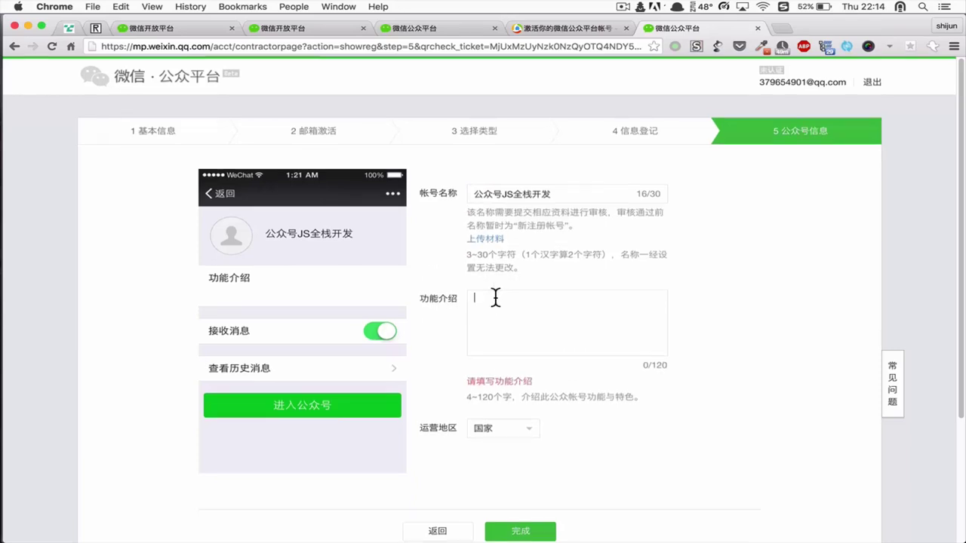
pyautogui.click(560, 189)
pyautogui.write('实战')
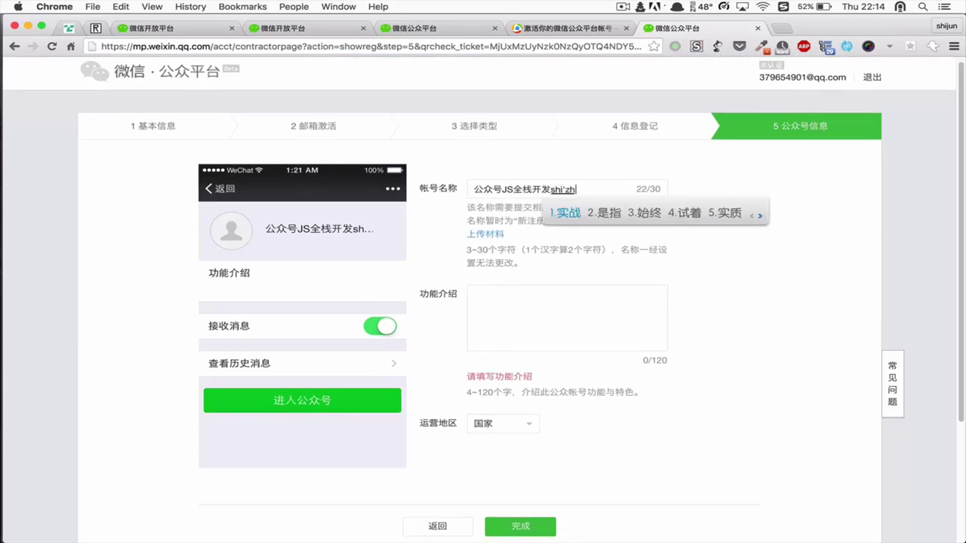
pyautogui.press('super+a')
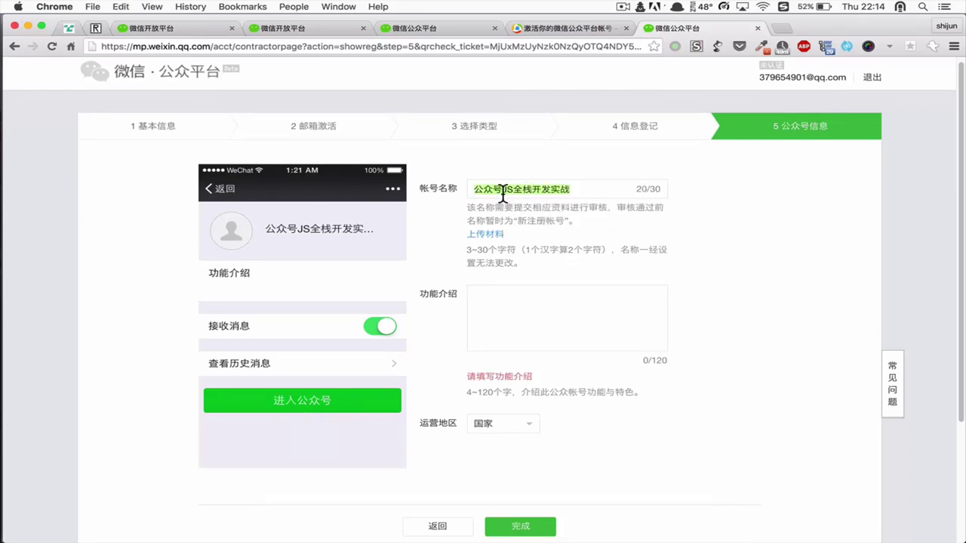
pyautogui.click(500, 189)
pyautogui.write('zhang')
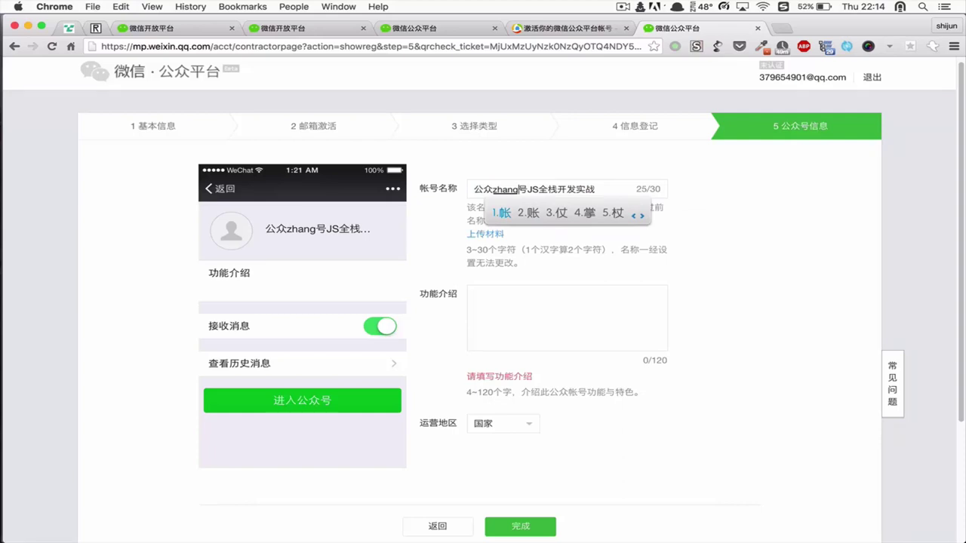
pyautogui.press('space')
pyautogui.press('super+a')
pyautogui.press('super+c')
pyautogui.click(532, 291)
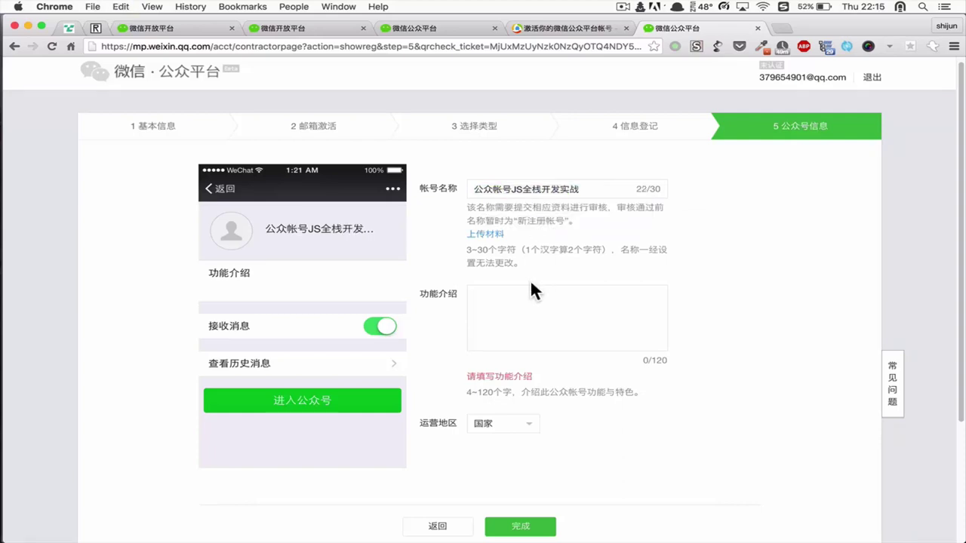
# - Paste 公众帐号JS全栈开发实战 into the 功能介绍 field
pyautogui.press('super+v')
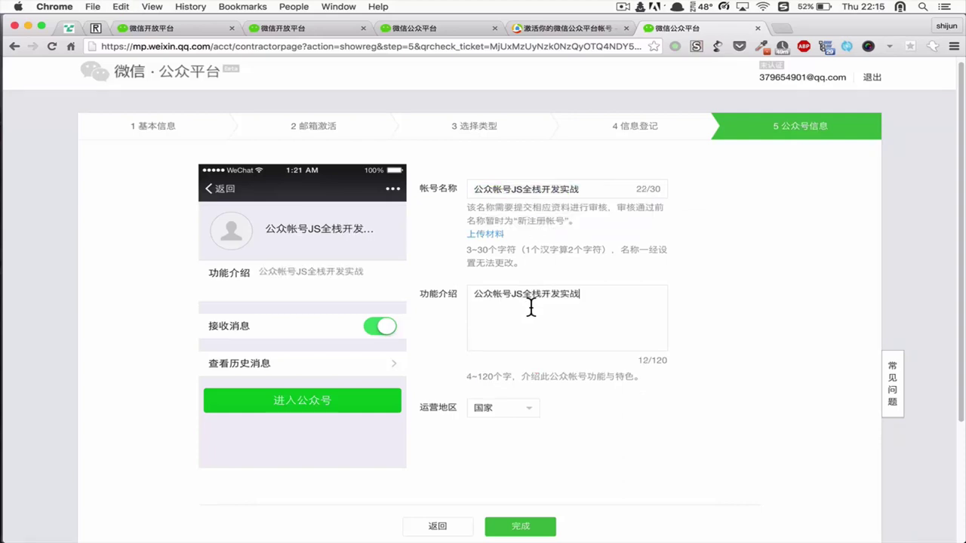
pyautogui.scroll(-1, 545, 312)
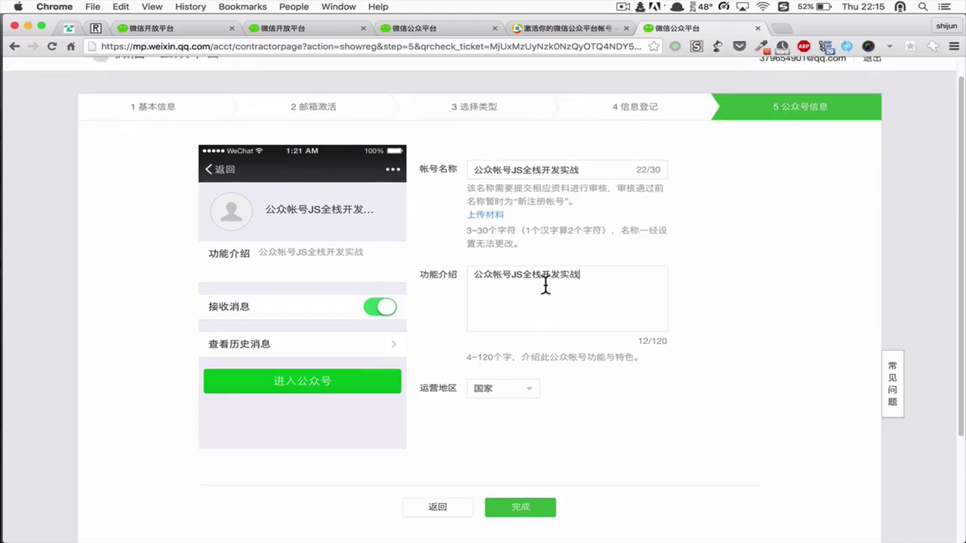
pyautogui.tripleClick(521, 170)
pyautogui.click(532, 190)
pyautogui.scroll(-2, 538, 226)
# - Set the operating region to 中国 › 北京 › 朝阳 and submit the account information
pyautogui.click(513, 342)
pyautogui.click(513, 364)
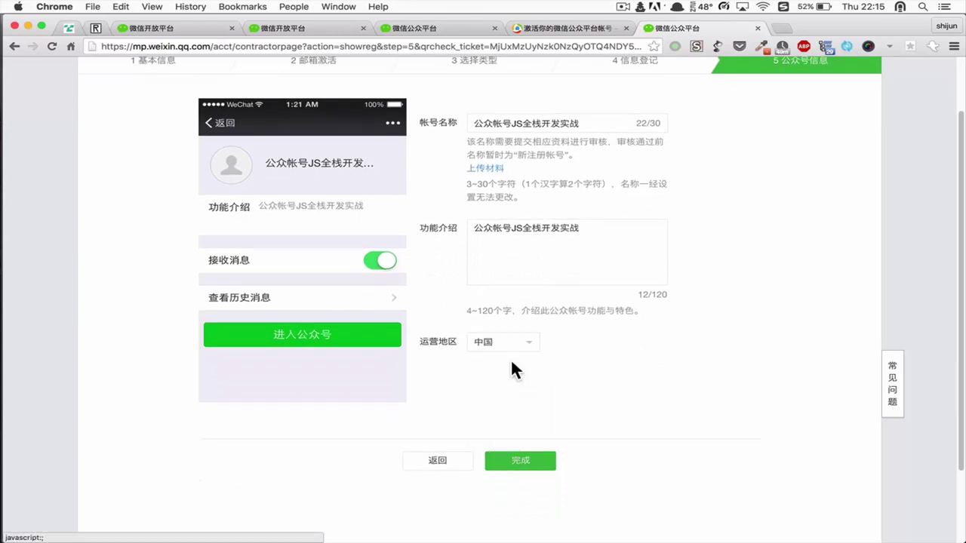
pyautogui.click(569, 347)
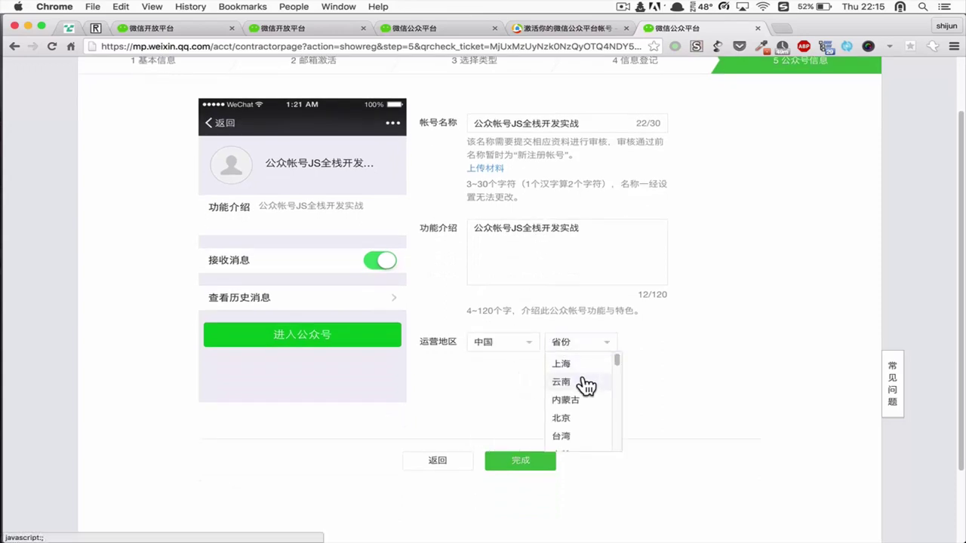
pyautogui.scroll(-2, 582, 385)
pyautogui.click(581, 365)
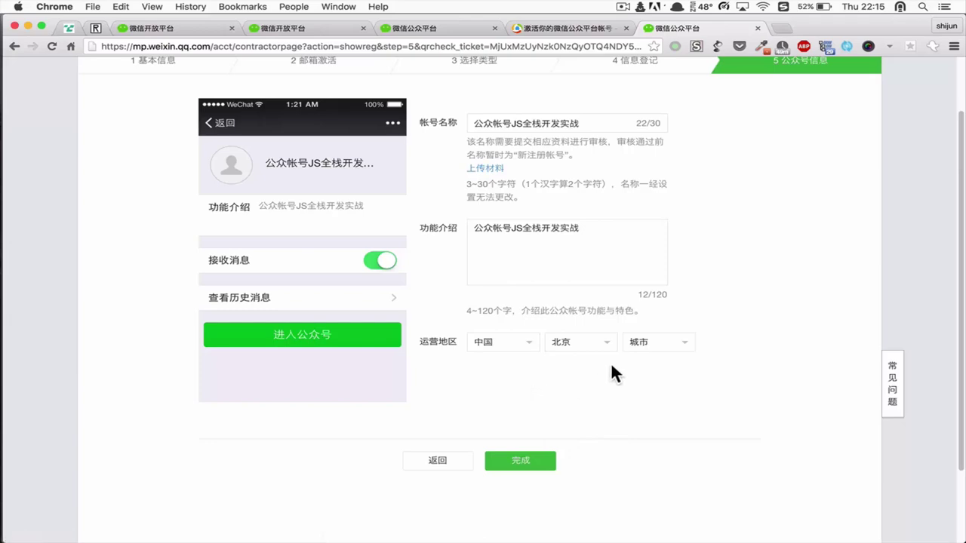
pyautogui.click(679, 344)
pyautogui.scroll(1, 649, 388)
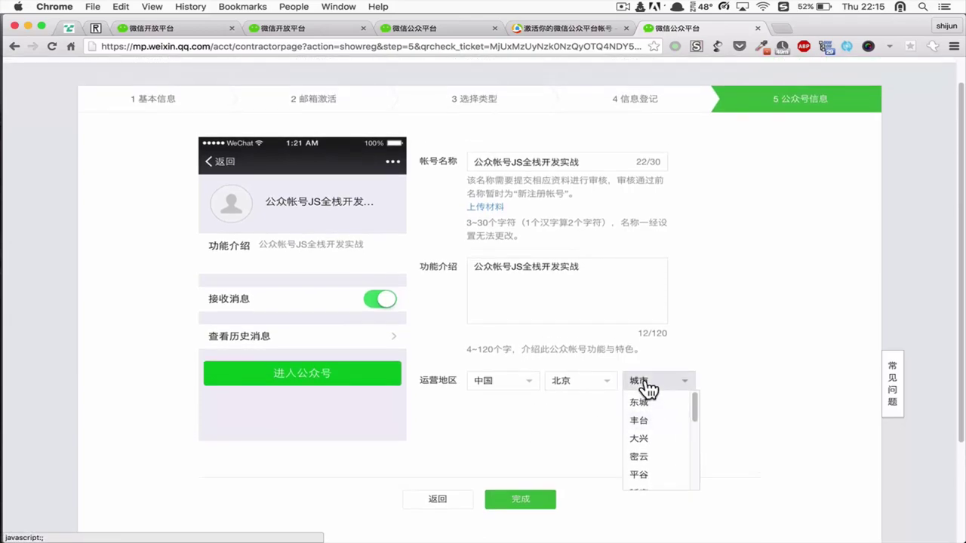
pyautogui.scroll(-4, 649, 388)
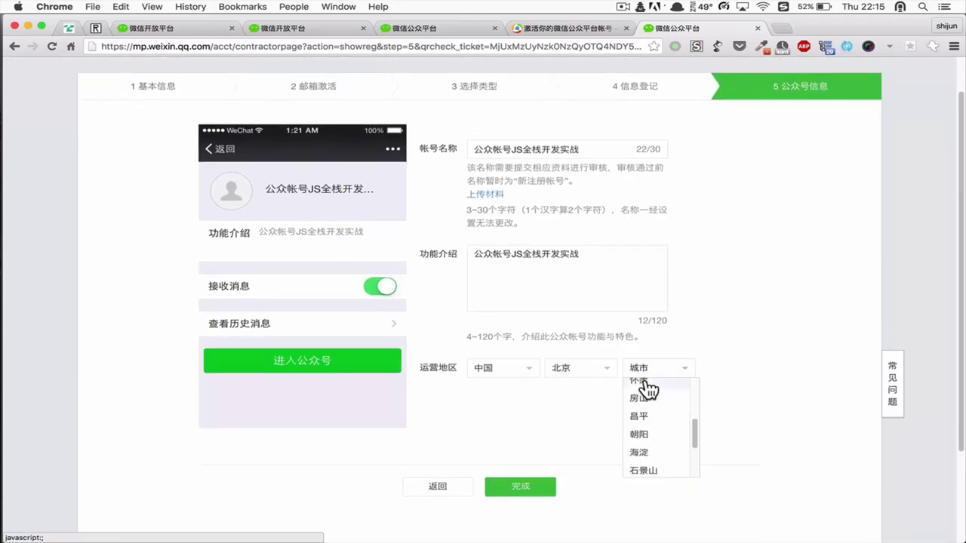
pyautogui.click(654, 438)
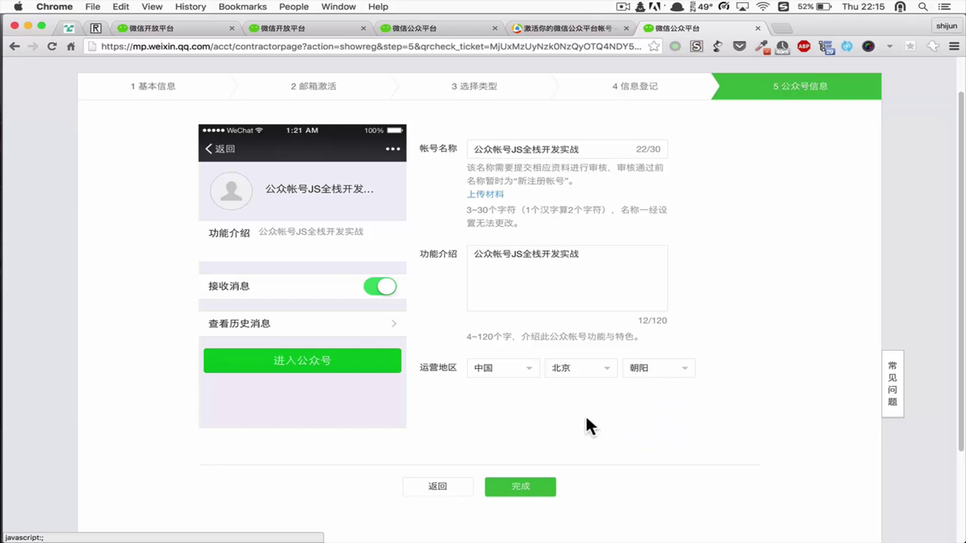
pyautogui.click(520, 489)
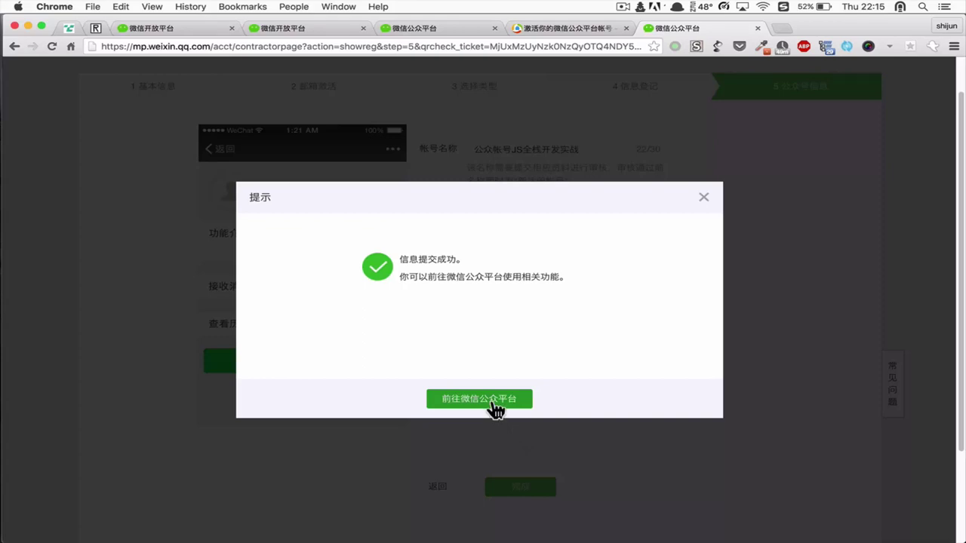
# - Enter the new account's dashboard, scroll through it, and go to 公众号设置
pyautogui.click(494, 408)
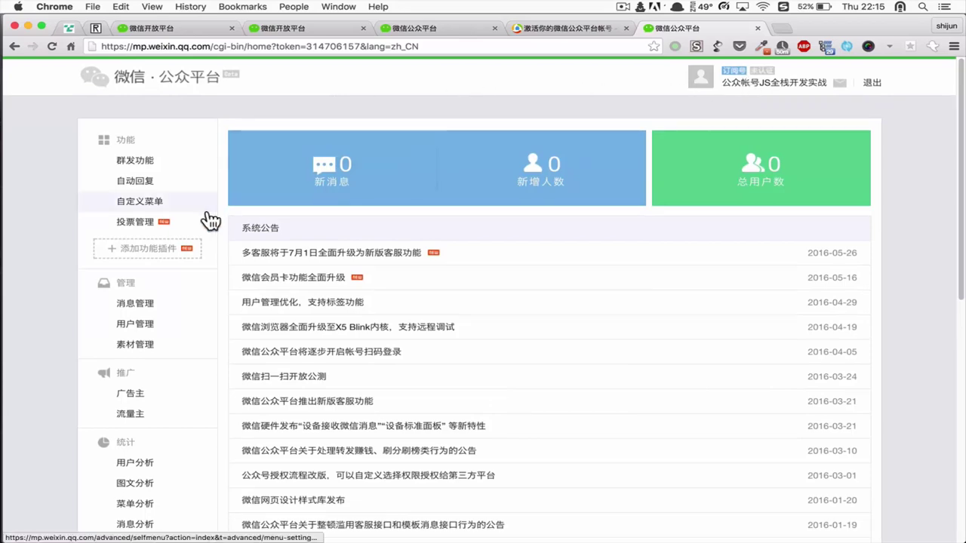
pyautogui.scroll(-4, 207, 219)
pyautogui.scroll(2, 207, 219)
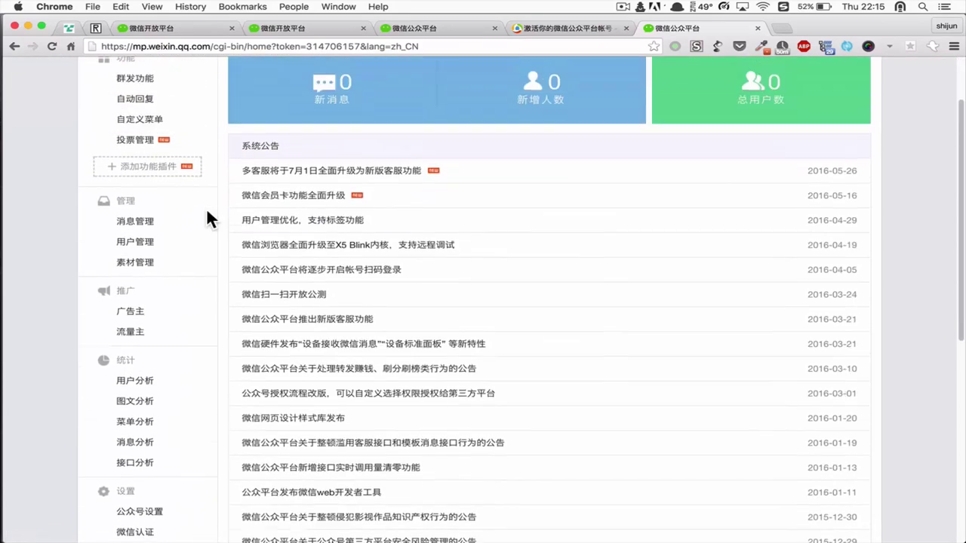
pyautogui.scroll(2, 208, 219)
pyautogui.scroll(-10, 208, 218)
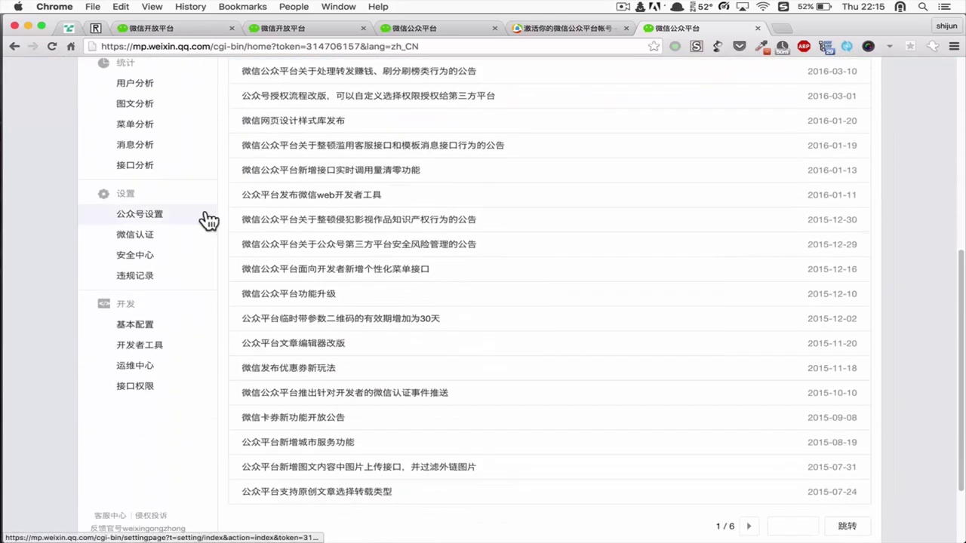
pyautogui.click(186, 217)
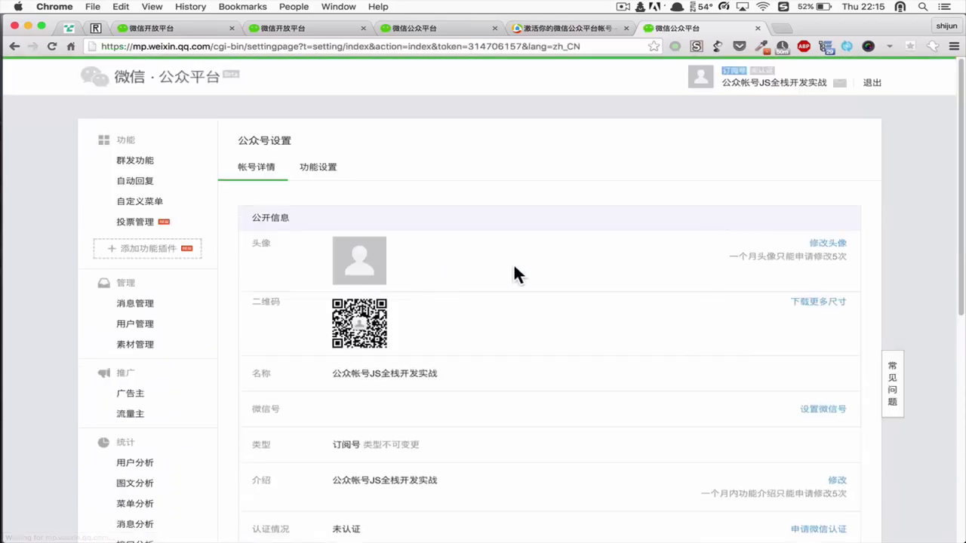
# - Review the 帐号详情 including the original ID, then view the 功能设置 tab
pyautogui.scroll(-4, 514, 267)
pyautogui.scroll(-1, 515, 273)
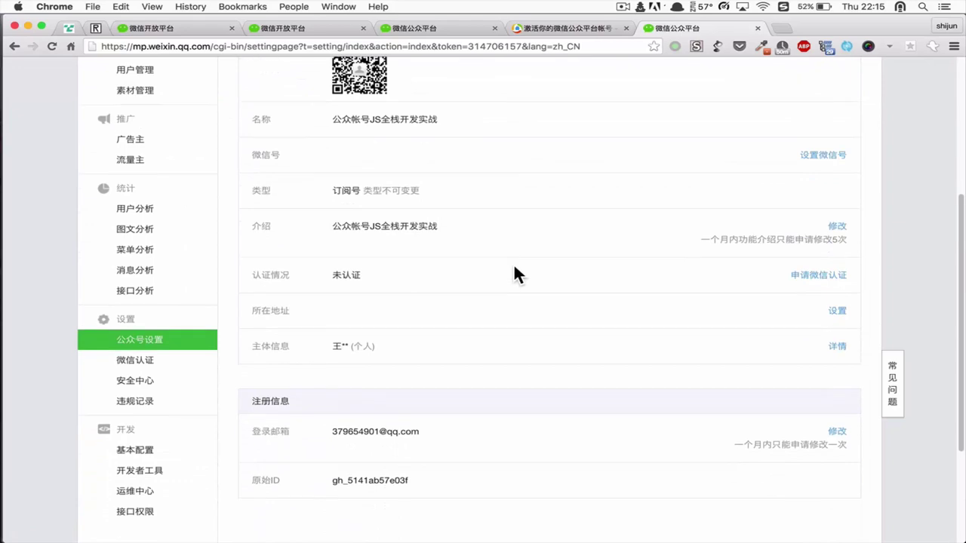
pyautogui.scroll(-4, 516, 269)
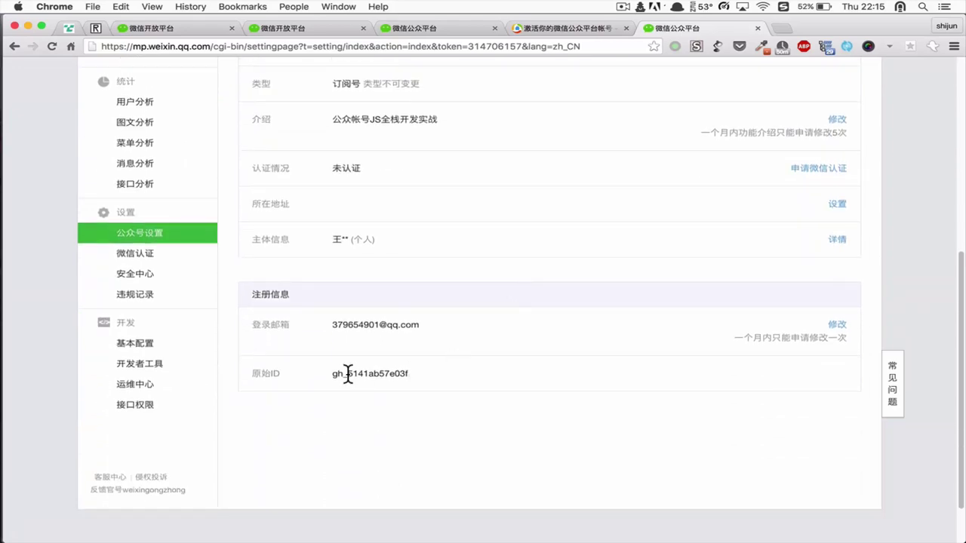
pyautogui.moveTo(254, 373); pyautogui.dragTo(409, 372)
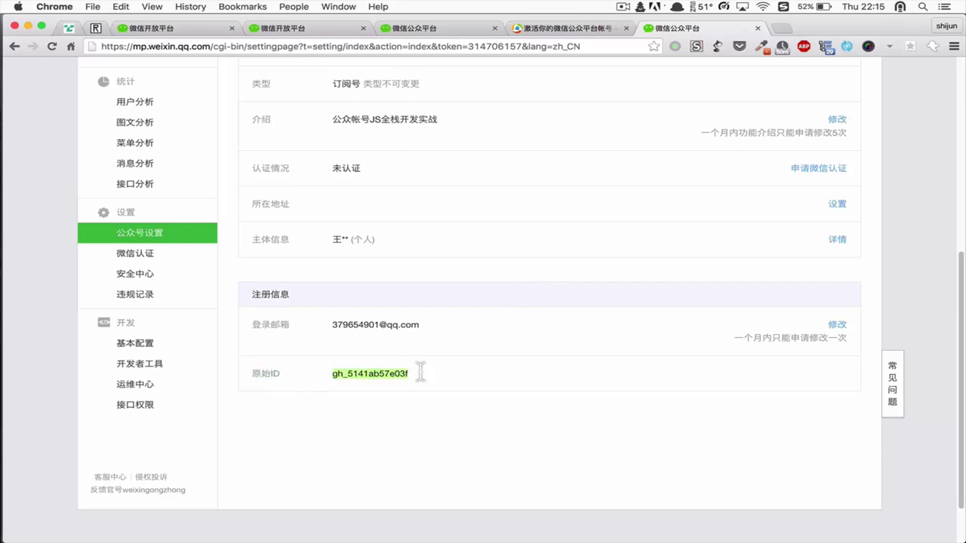
pyautogui.click(422, 375)
pyautogui.scroll(14, 427, 381)
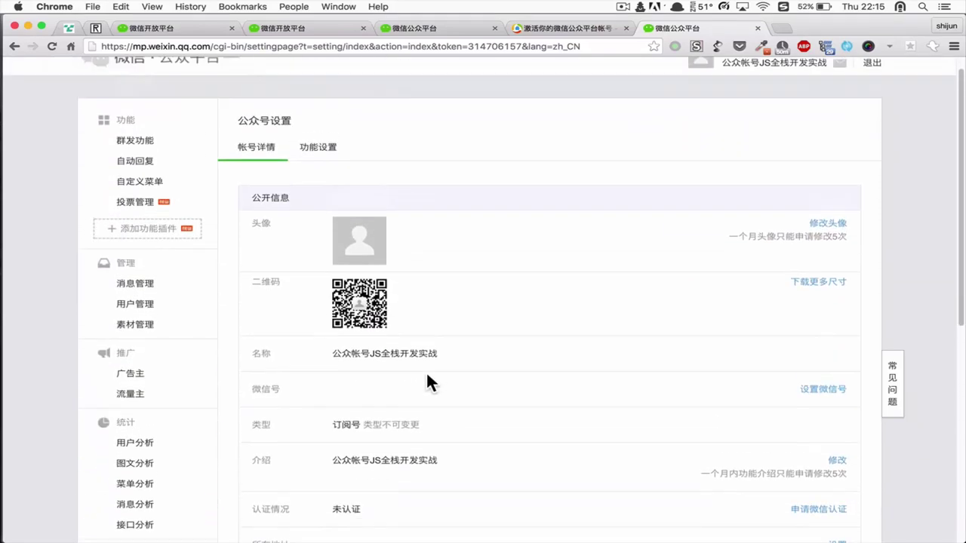
pyautogui.click(314, 171)
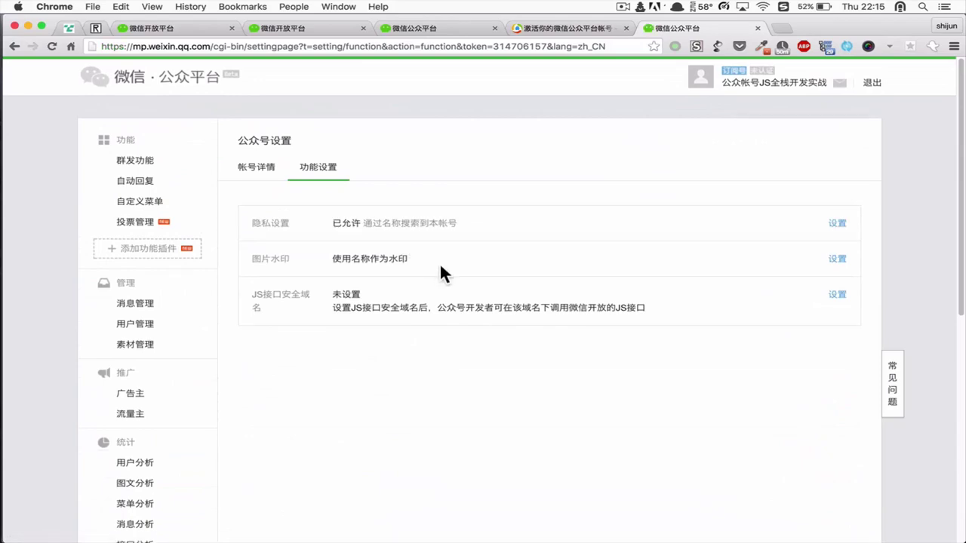
pyautogui.moveTo(250, 290); pyautogui.dragTo(296, 300)
pyautogui.click(252, 294)
pyautogui.tripleClick(251, 295)
pyautogui.click(261, 299)
pyautogui.moveTo(253, 294); pyautogui.dragTo(270, 308)
pyautogui.click(272, 308)
pyautogui.moveTo(254, 294); pyautogui.dragTo(265, 301)
pyautogui.click(265, 301)
pyautogui.moveTo(332, 294); pyautogui.dragTo(436, 311)
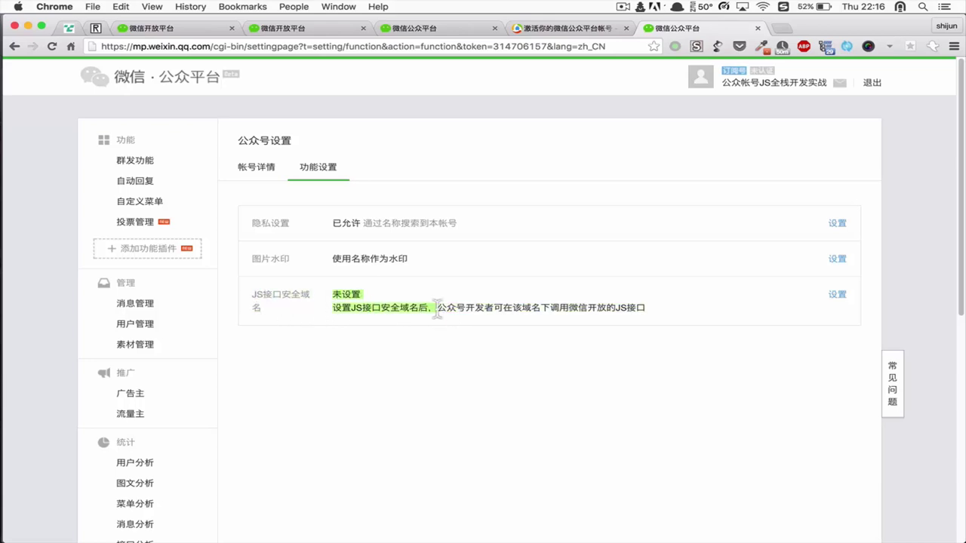
pyautogui.click(437, 309)
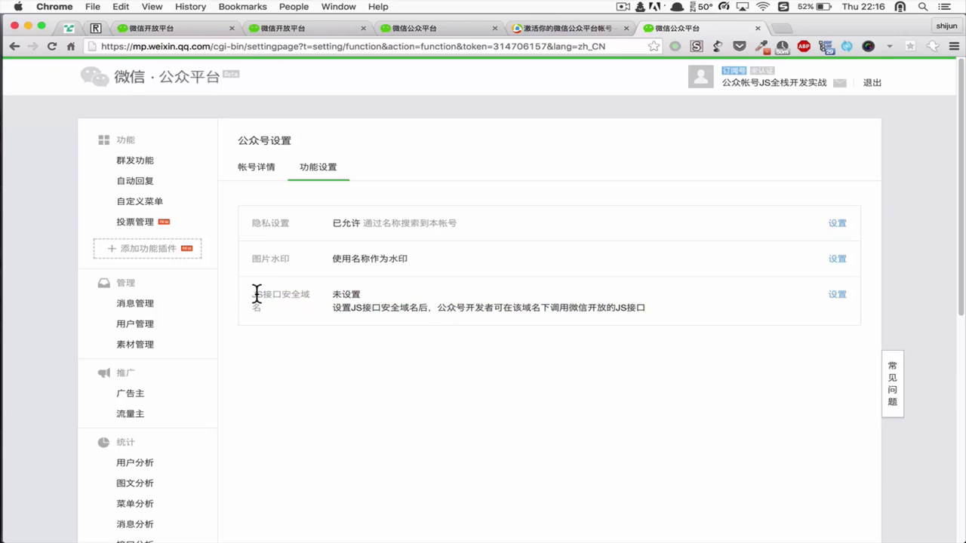
pyautogui.moveTo(252, 294); pyautogui.dragTo(265, 303)
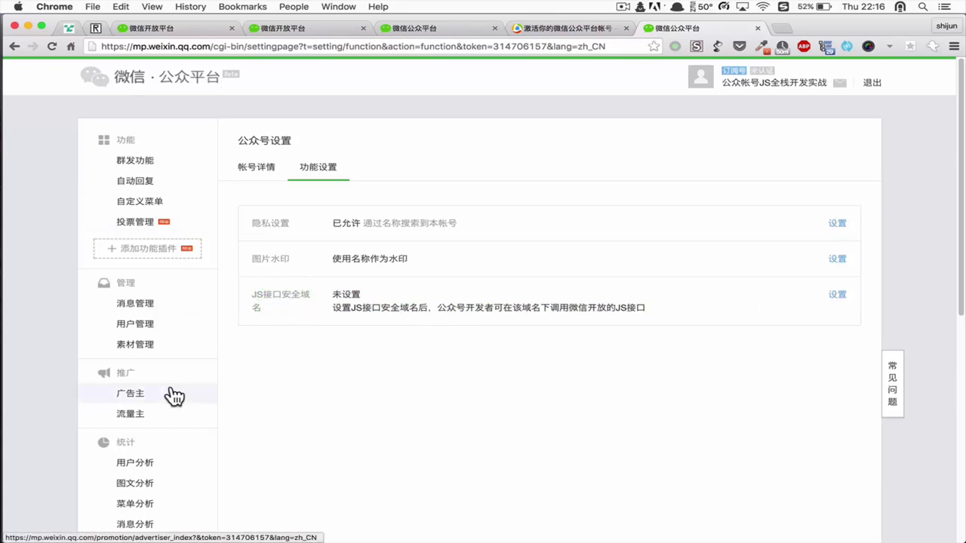
pyautogui.scroll(-5, 162, 393)
pyautogui.scroll(4, 285, 359)
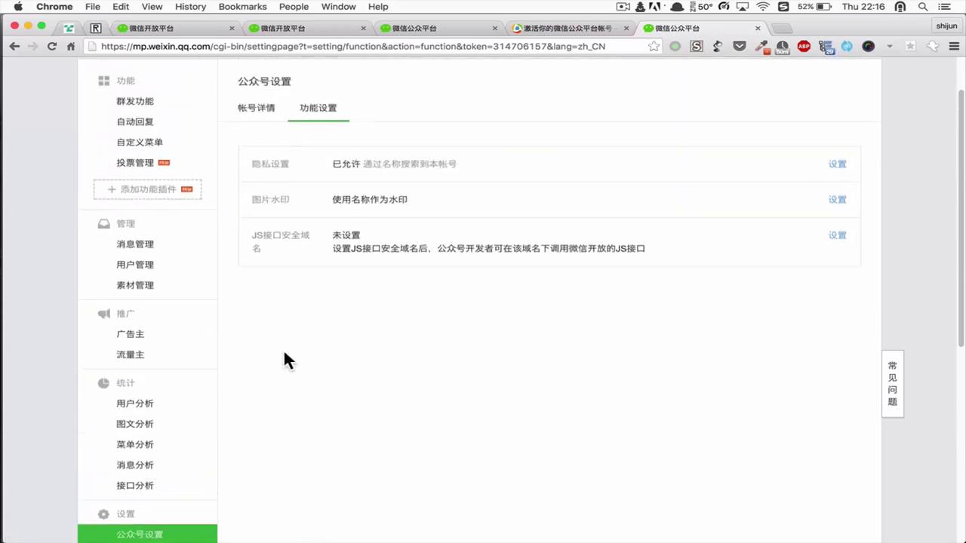
pyautogui.scroll(2, 283, 349)
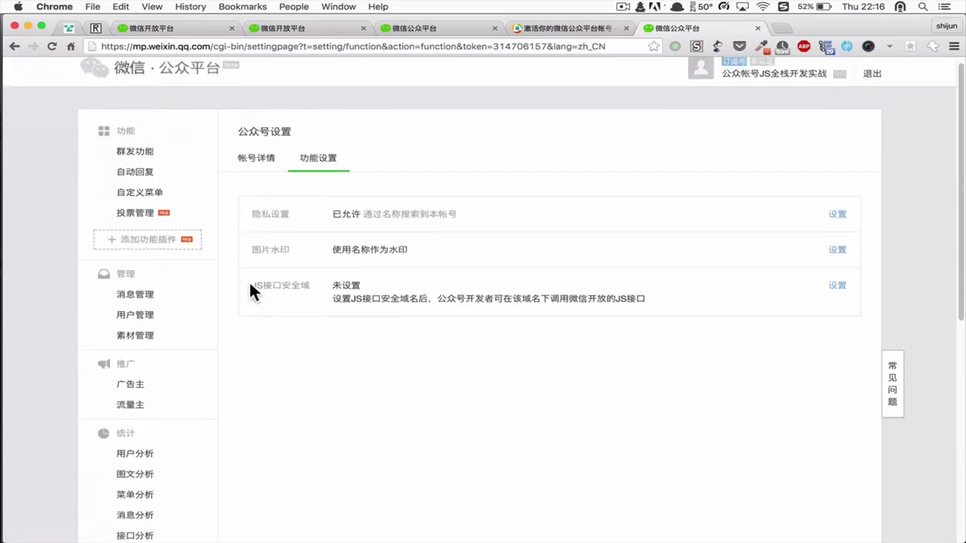
# - Review the JS接口安全域名 rules (no IPs/ports, ICP filing, three saves monthly) and close without saving
pyautogui.click(843, 284)
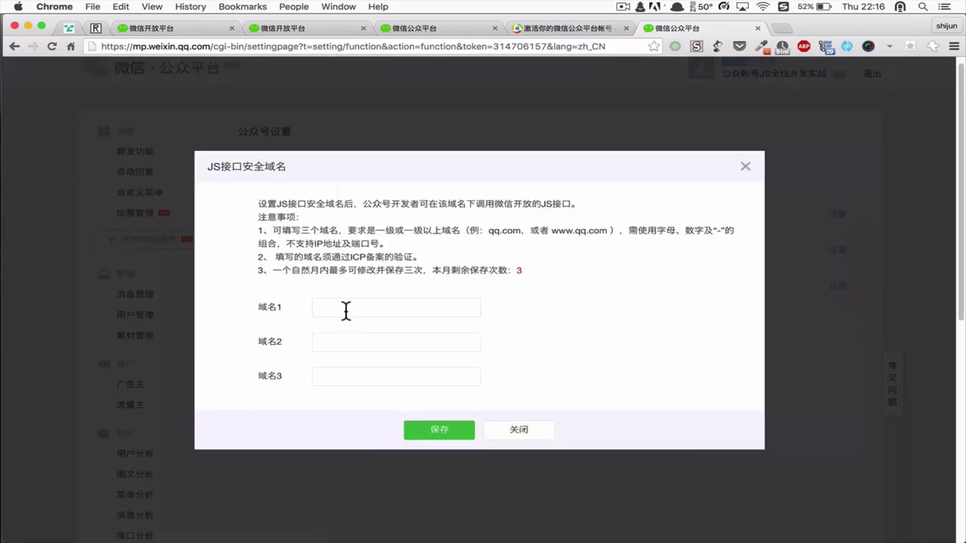
pyautogui.click(335, 344)
pyautogui.moveTo(257, 203); pyautogui.dragTo(530, 273)
pyautogui.click(530, 279)
pyautogui.moveTo(287, 243); pyautogui.dragTo(388, 245)
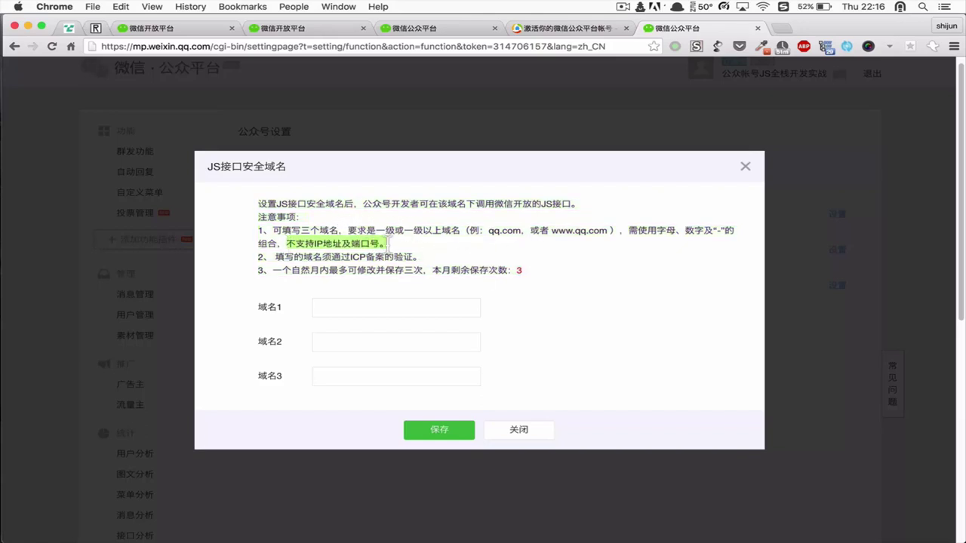
pyautogui.click(387, 245)
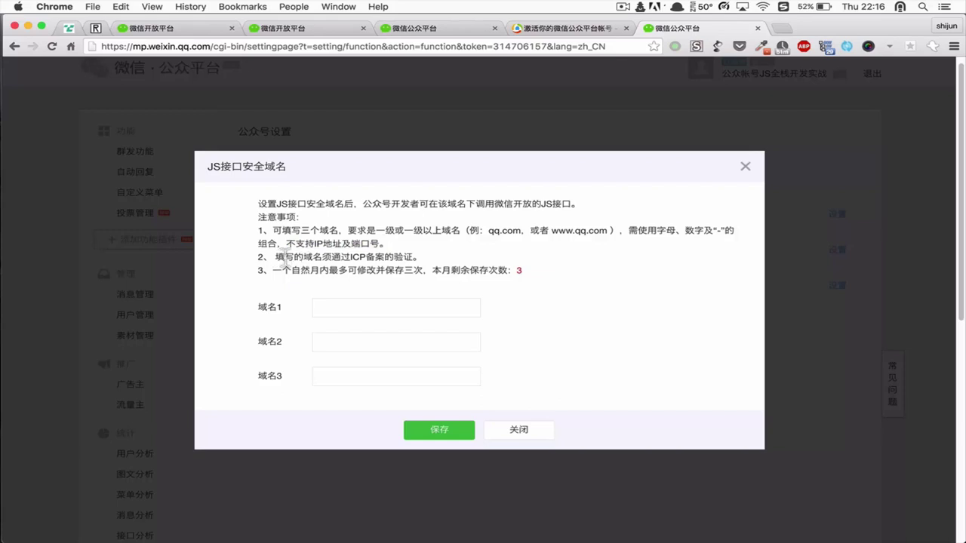
pyautogui.moveTo(274, 257); pyautogui.dragTo(405, 258)
pyautogui.click(276, 271)
pyautogui.moveTo(273, 270); pyautogui.dragTo(437, 278)
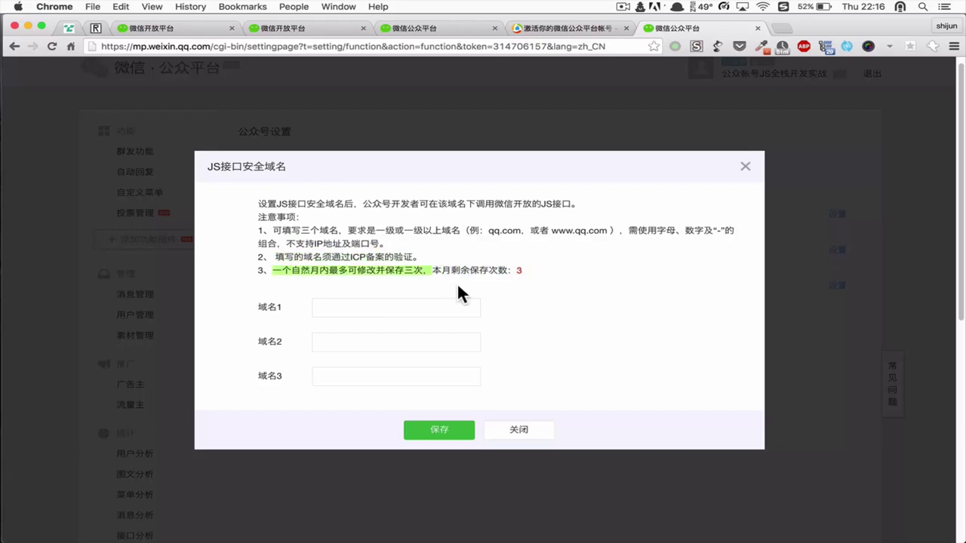
pyautogui.click(480, 293)
pyautogui.click(519, 430)
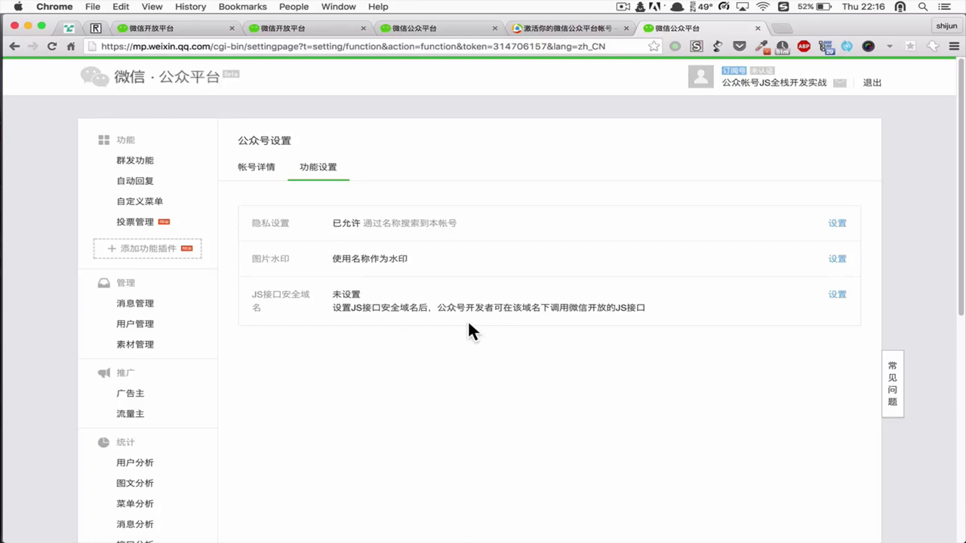
# - View the 微信认证 page explaining personal-type accounts cannot apply for verification
pyautogui.scroll(-7, 468, 324)
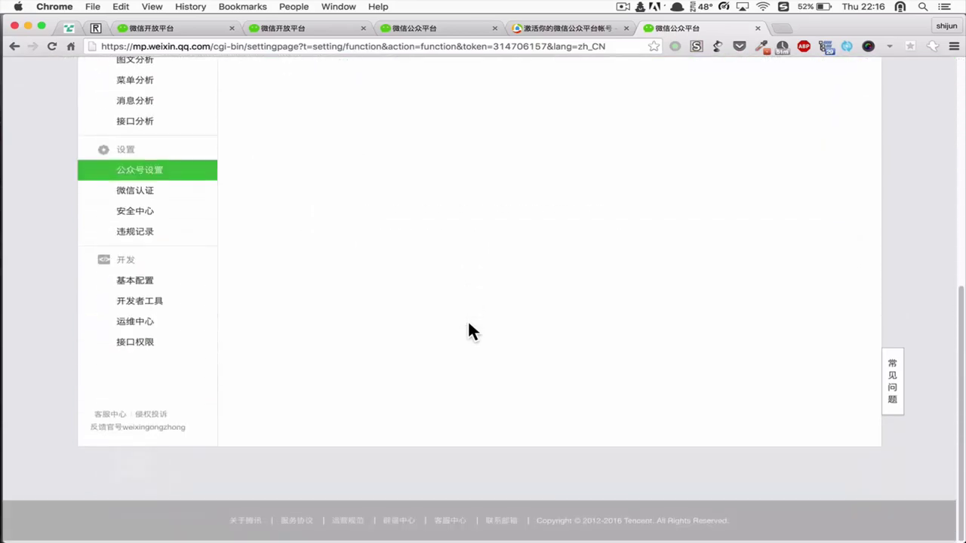
pyautogui.scroll(5, 468, 332)
pyautogui.scroll(3, 469, 326)
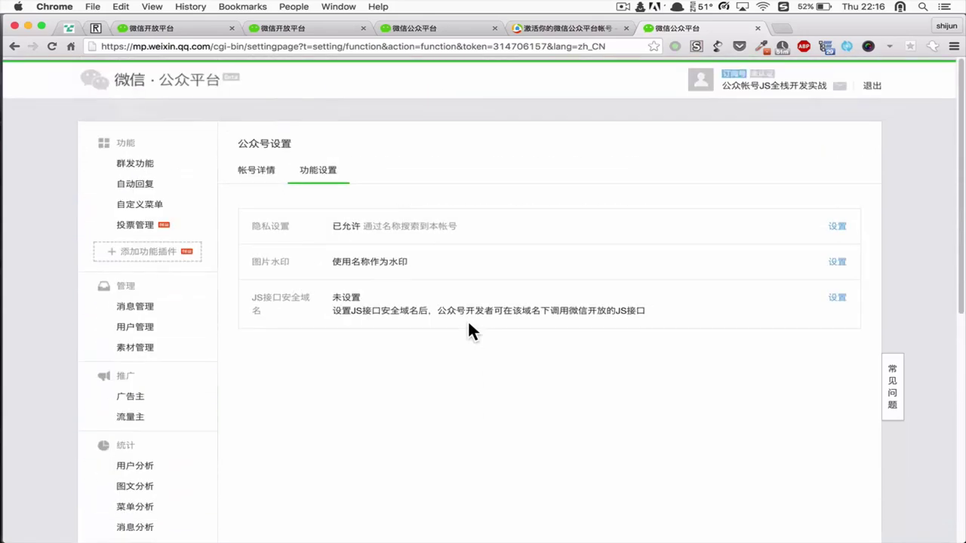
pyautogui.scroll(-8, 468, 326)
pyautogui.scroll(-1, 468, 323)
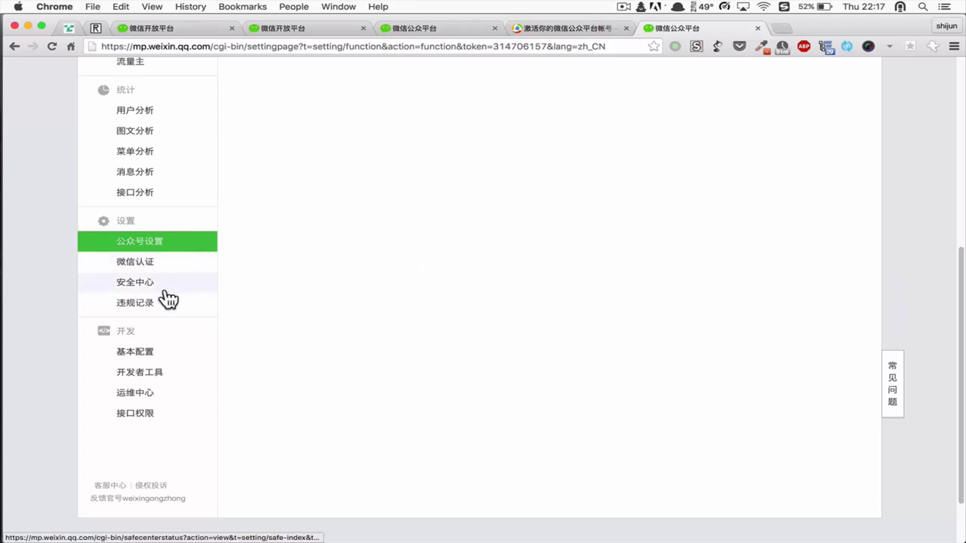
pyautogui.click(160, 266)
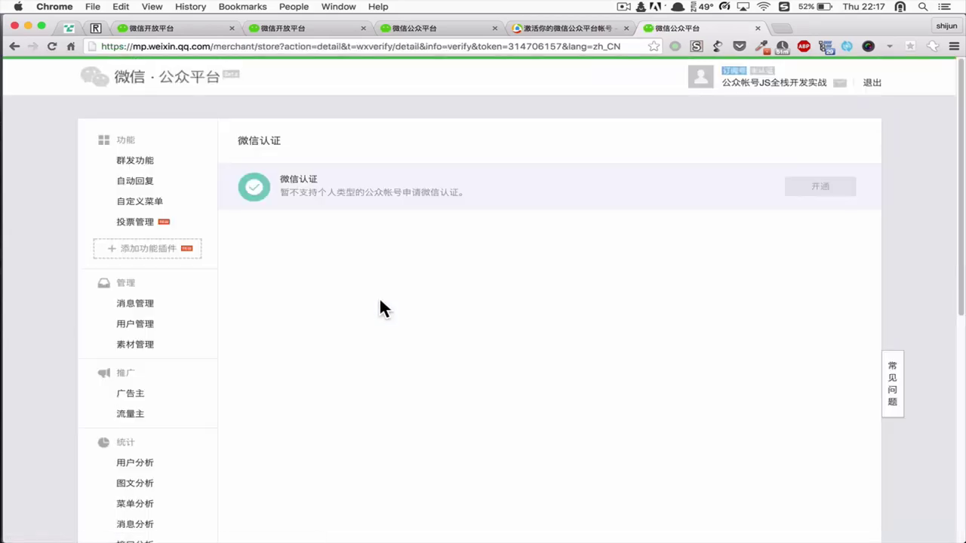
pyautogui.tripleClick(321, 190)
pyautogui.click(317, 208)
pyautogui.scroll(-1, 208, 352)
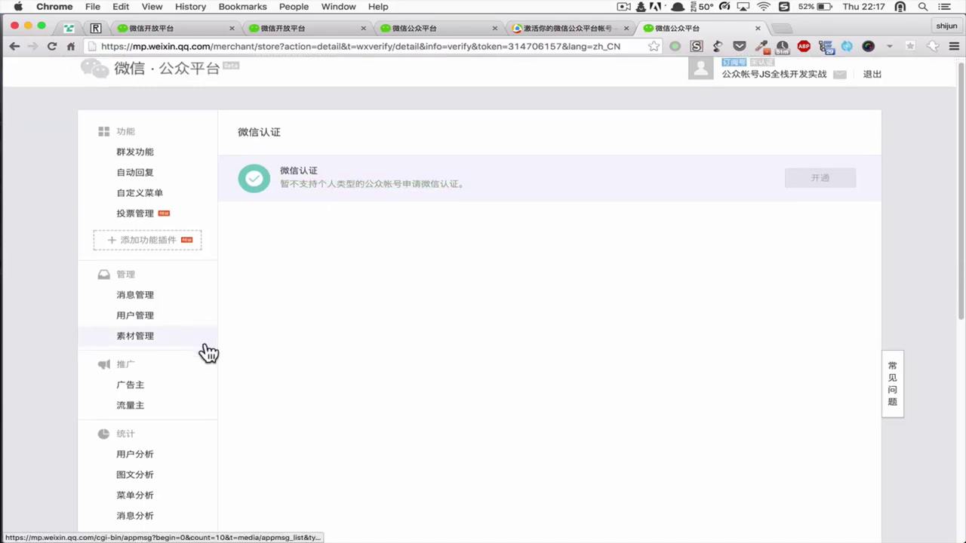
pyautogui.scroll(-5, 208, 352)
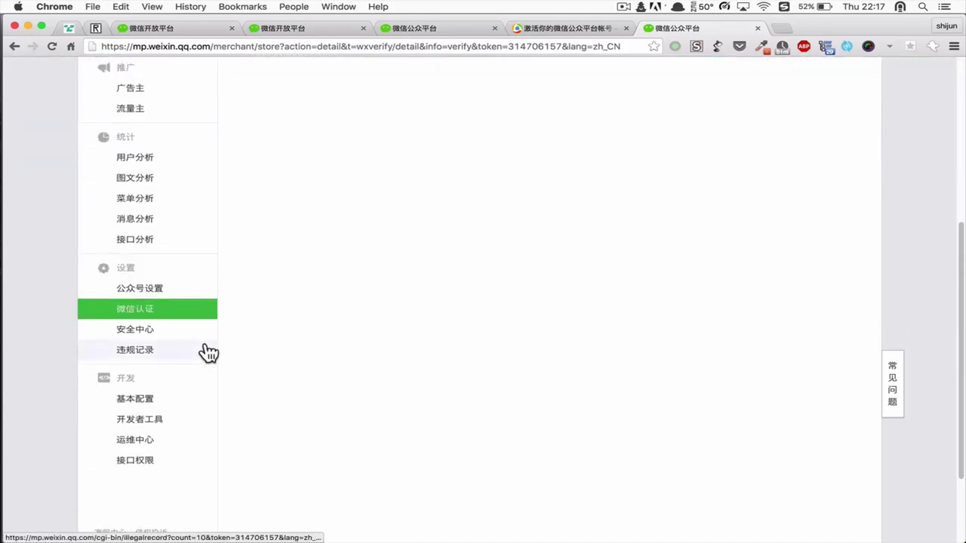
# - Open 基本配置, read the developer notice, and tick 我同意 for the service agreement
pyautogui.click(160, 401)
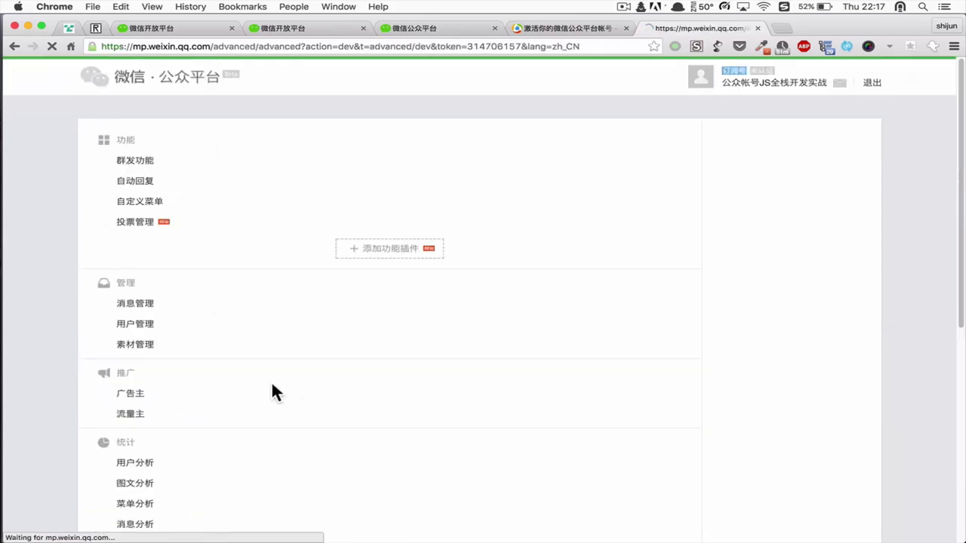
pyautogui.scroll(-2, 301, 393)
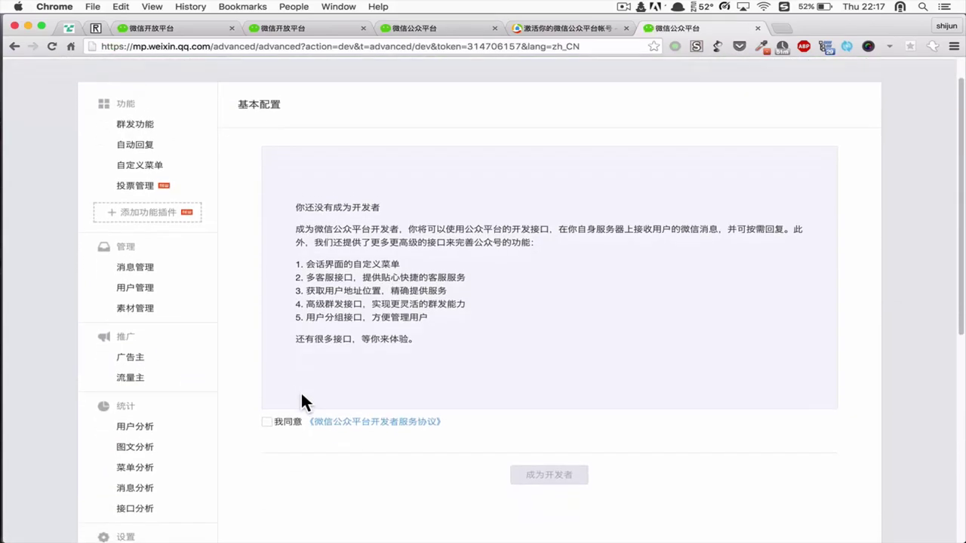
pyautogui.scroll(2, 279, 173)
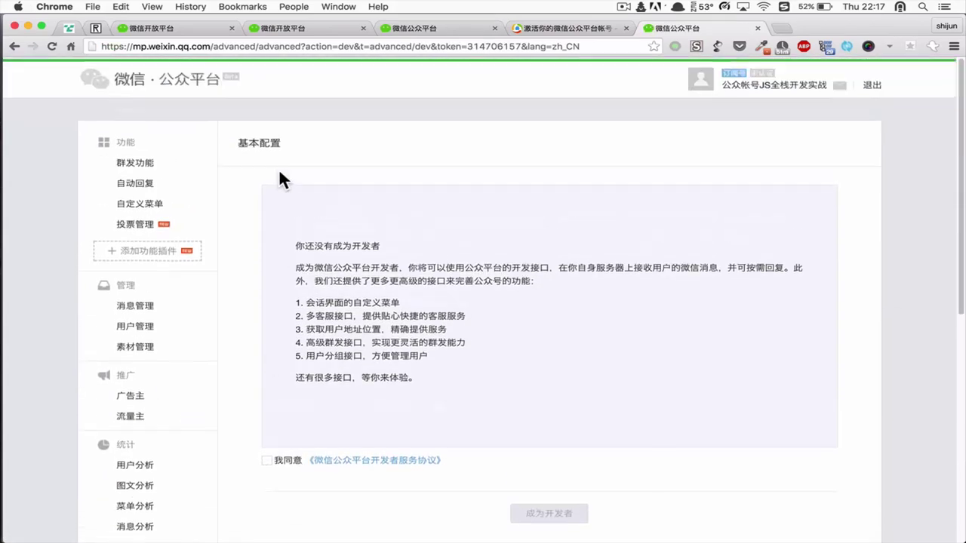
pyautogui.moveTo(291, 234); pyautogui.dragTo(431, 382)
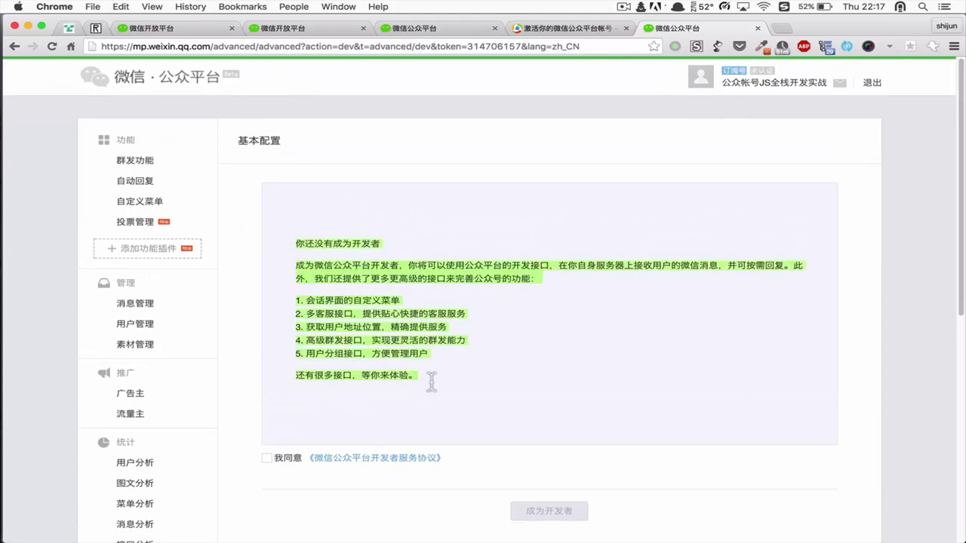
pyautogui.click(441, 381)
pyautogui.moveTo(304, 254); pyautogui.dragTo(467, 343)
pyautogui.click(452, 376)
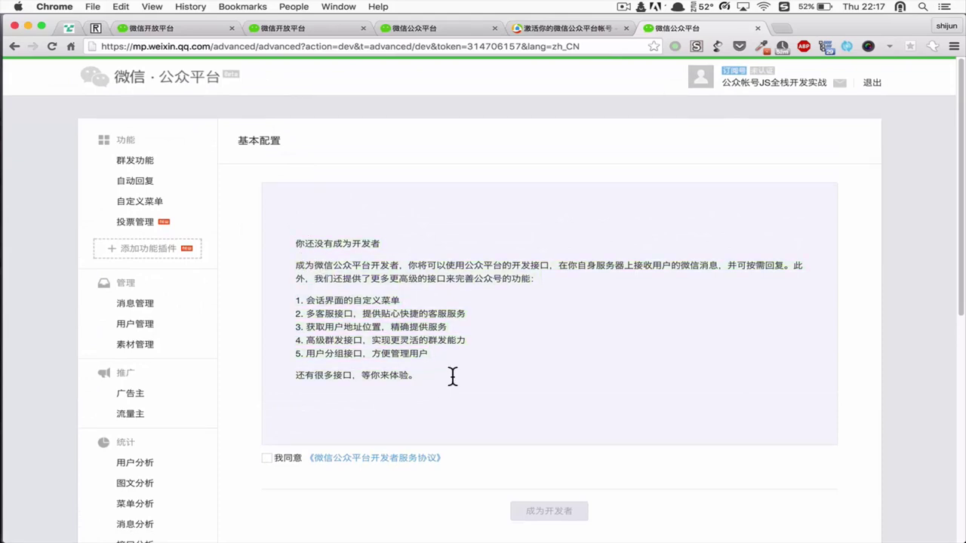
pyautogui.click(266, 458)
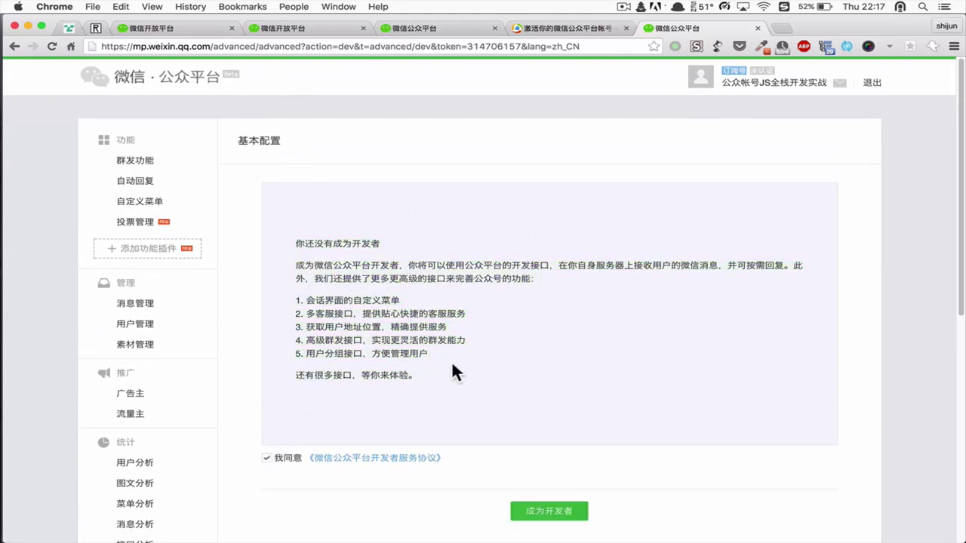
# - Review the advanced interface list and become a developer for this account
pyautogui.scroll(-1, 457, 363)
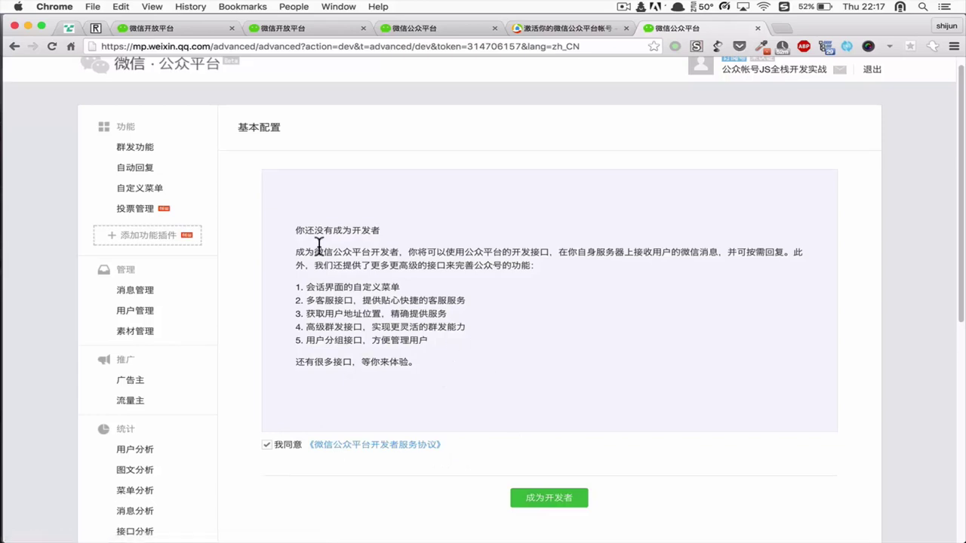
pyautogui.moveTo(293, 262); pyautogui.dragTo(422, 289)
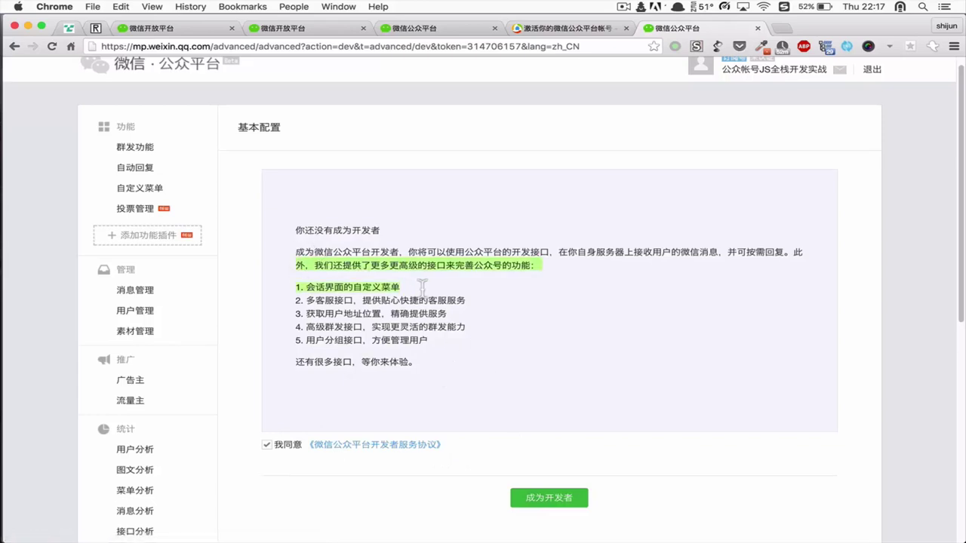
pyautogui.click(309, 302)
pyautogui.moveTo(293, 301); pyautogui.dragTo(482, 308)
pyautogui.moveTo(294, 315); pyautogui.dragTo(485, 347)
pyautogui.click(485, 349)
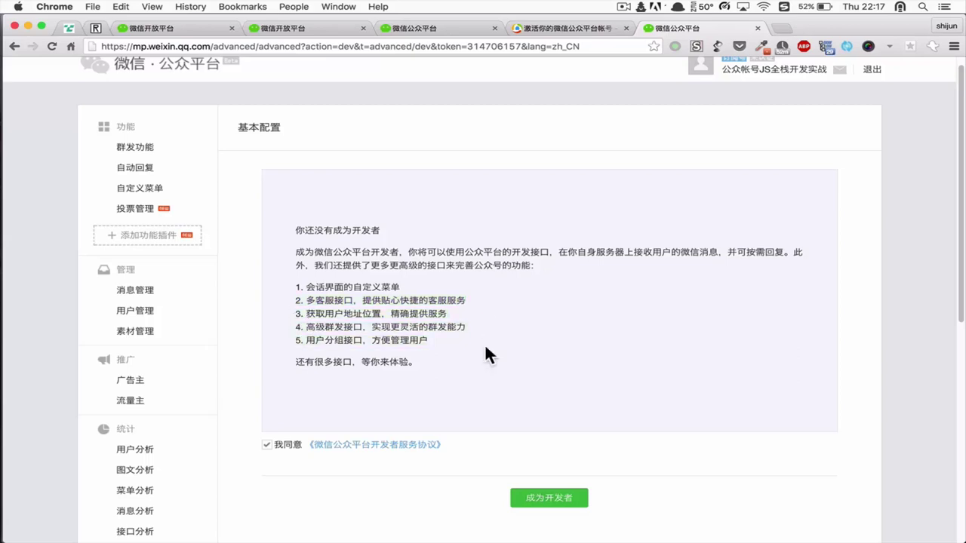
pyautogui.click(548, 500)
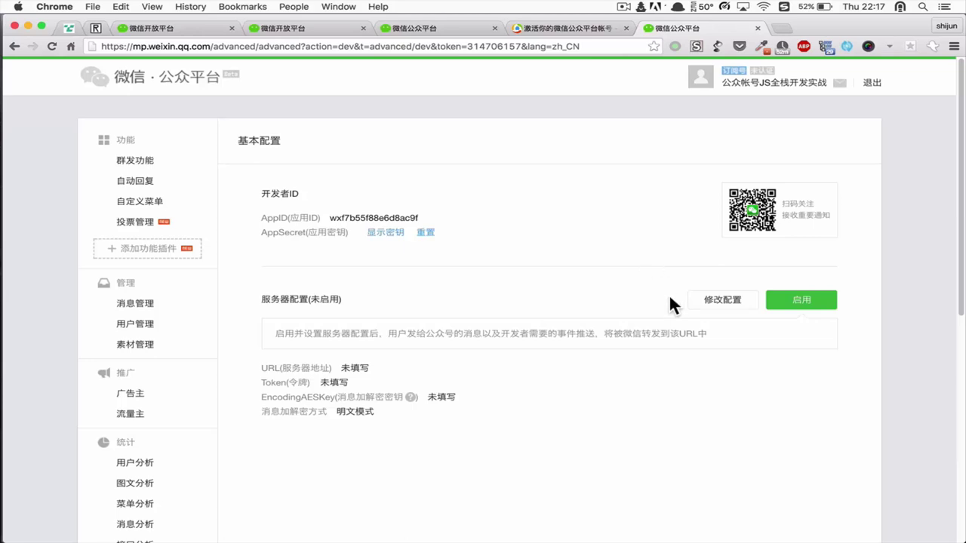
pyautogui.moveTo(255, 299); pyautogui.dragTo(355, 299)
# - Return to the 公众号设置 功能设置 tab to recheck the JS secure domain
pyautogui.click(354, 299)
pyautogui.scroll(-5, 204, 332)
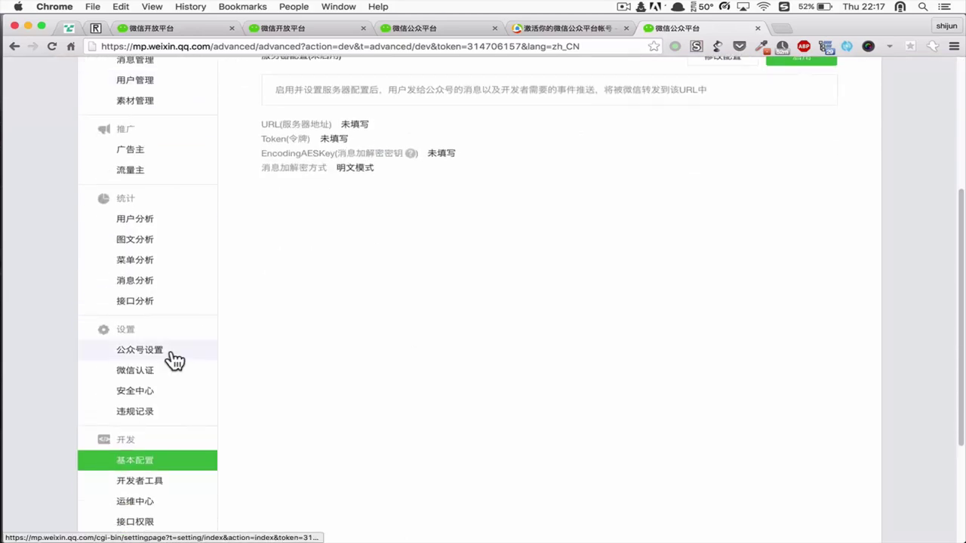
pyautogui.click(170, 352)
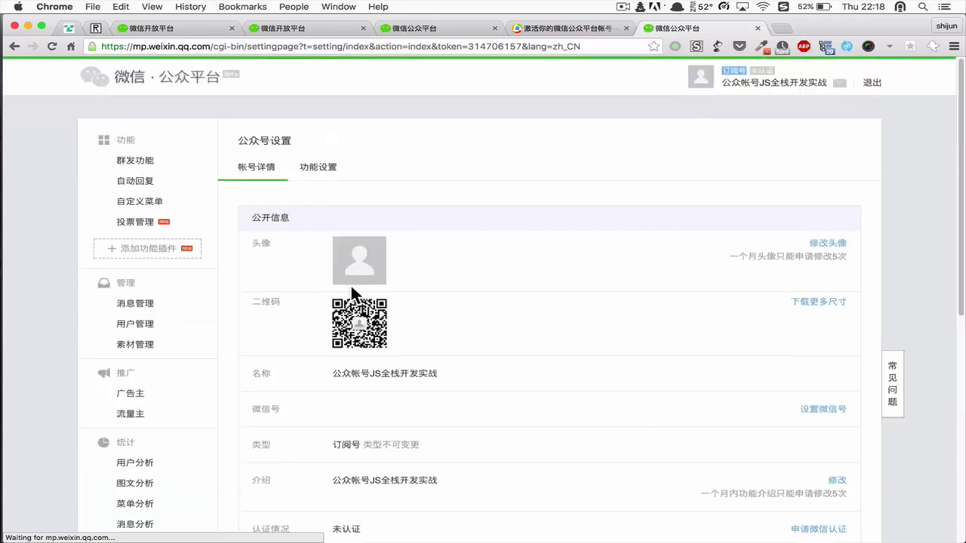
pyautogui.rightClick(351, 285)
pyautogui.click(326, 170)
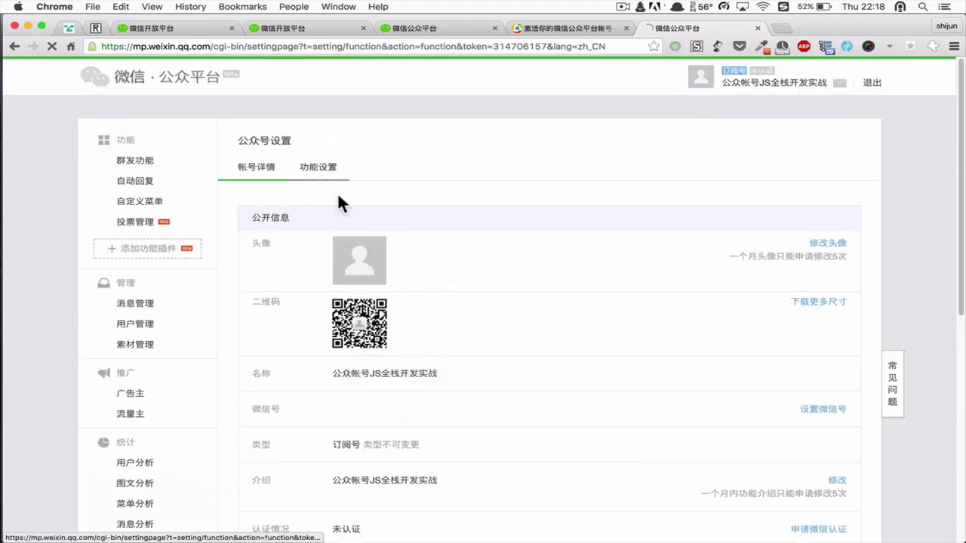
pyautogui.scroll(-7, 225, 359)
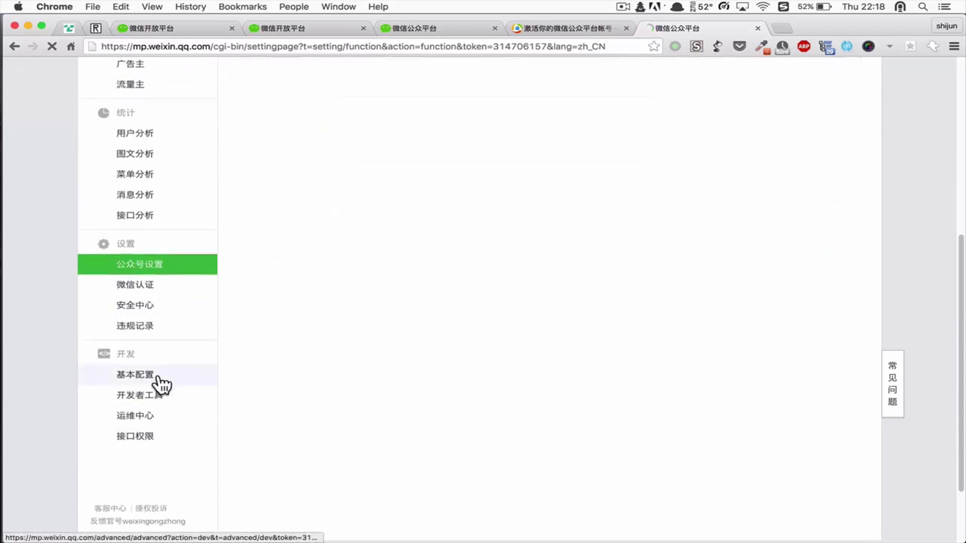
# - Open 基本配置 and cancel enabling the server configuration, leaving it 未启用
pyautogui.click(157, 377)
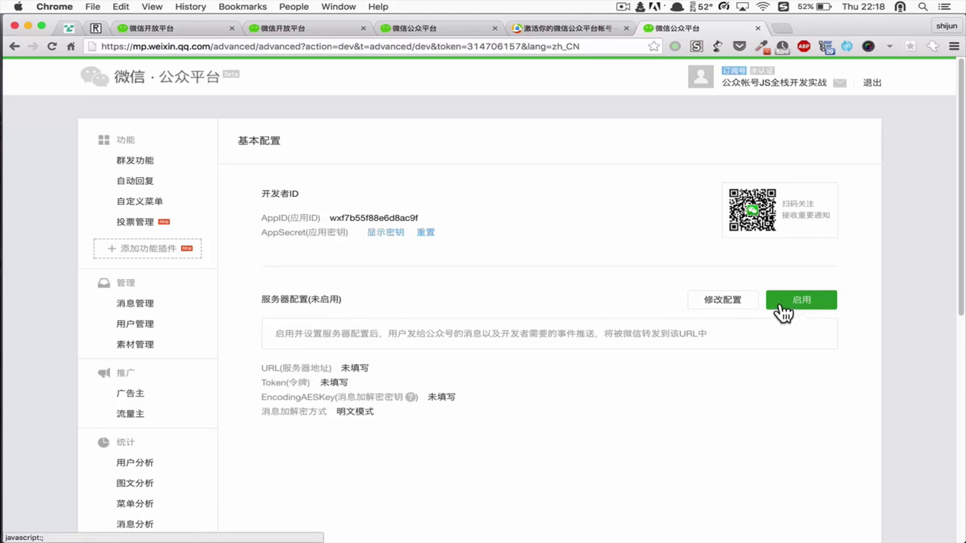
pyautogui.moveTo(261, 298); pyautogui.dragTo(448, 375)
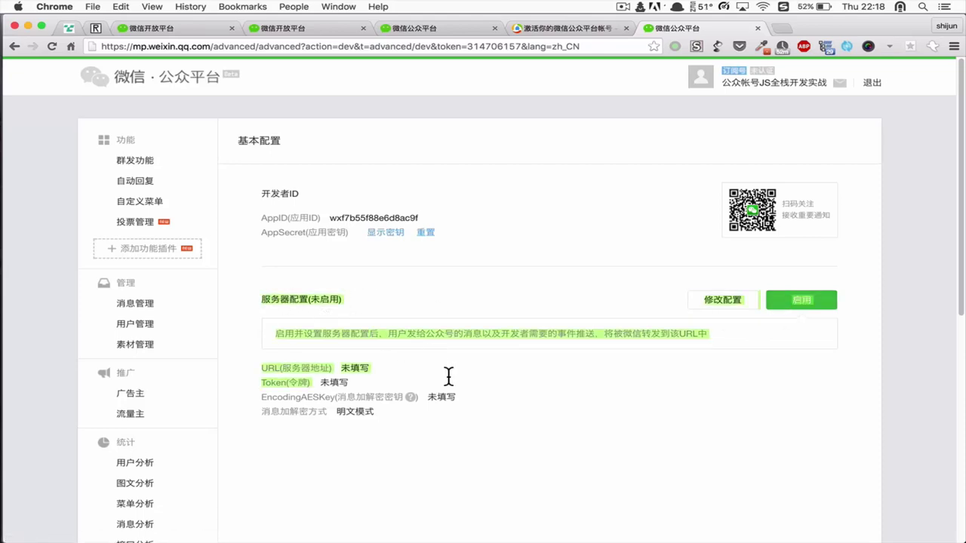
pyautogui.click(573, 370)
pyautogui.click(780, 304)
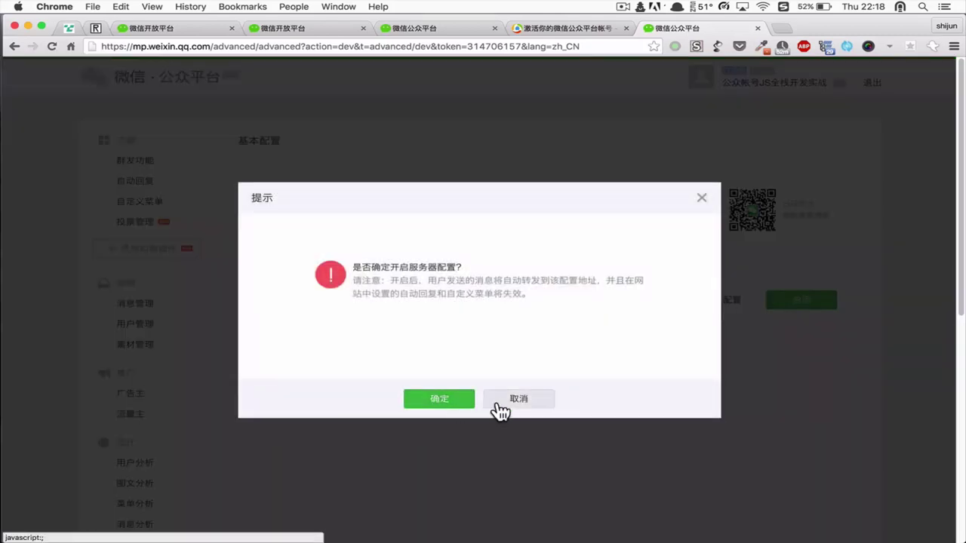
pyautogui.click(508, 401)
# - Review the server configuration's URL, Token and EncodingAESKey fields, then switch to the Keynote slides
pyautogui.moveTo(252, 298); pyautogui.dragTo(474, 388)
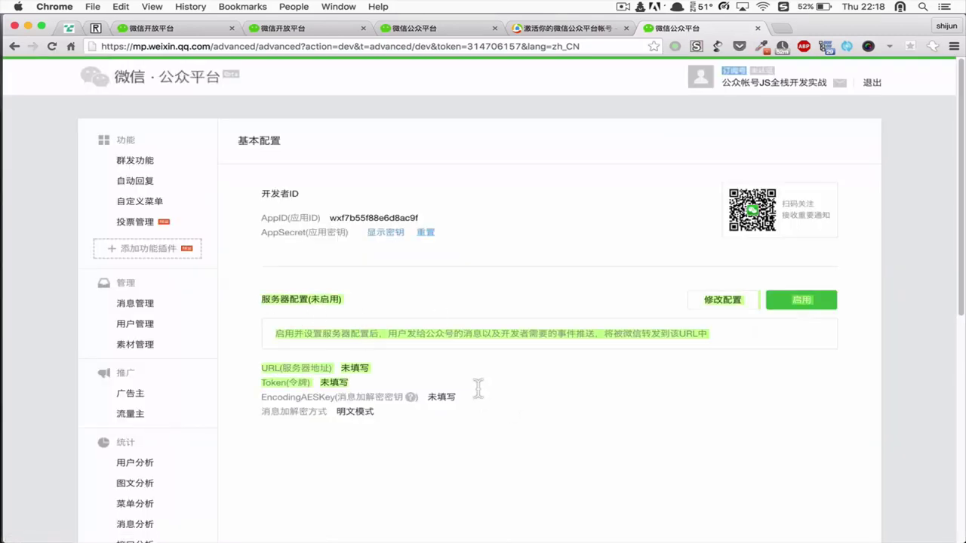
pyautogui.click(477, 388)
pyautogui.moveTo(275, 290); pyautogui.dragTo(550, 422)
pyautogui.click(550, 424)
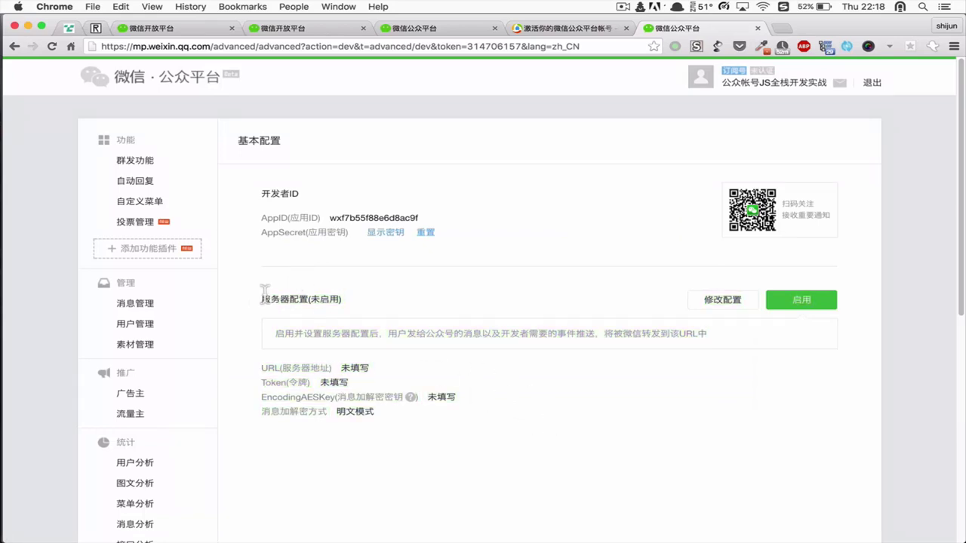
pyautogui.moveTo(264, 291); pyautogui.dragTo(415, 408)
pyautogui.click(415, 405)
pyautogui.moveTo(263, 294); pyautogui.dragTo(406, 414)
pyautogui.click(405, 423)
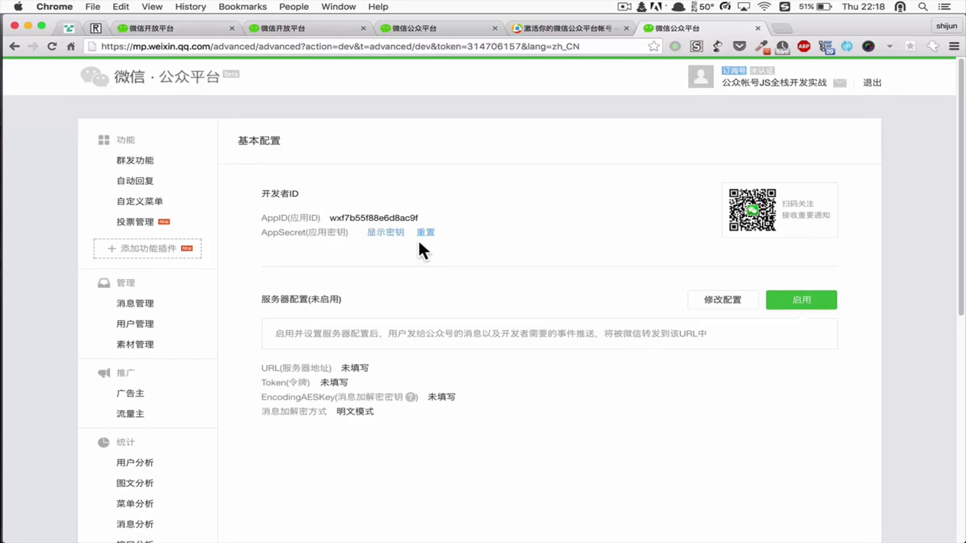
pyautogui.press('super+Tab')
pyautogui.press('super+Tab')
pyautogui.press('super+Tab')
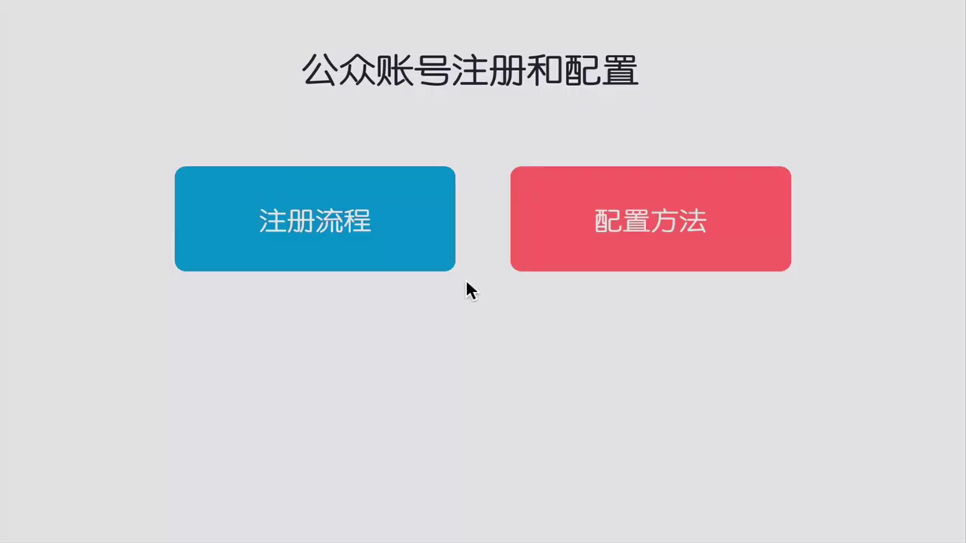
# - Back in the browser, recheck the 公众号设置 功能设置 page
pyautogui.press('super+Tab')
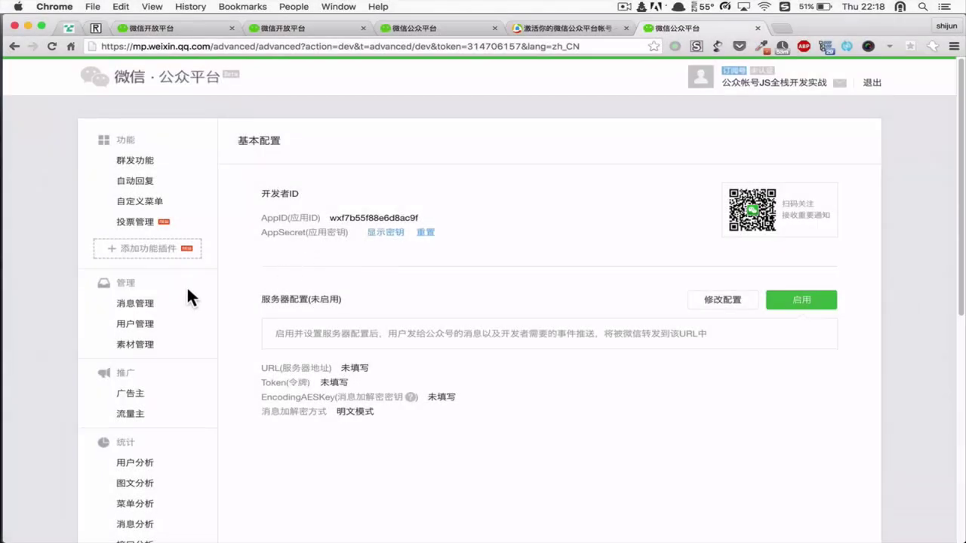
pyautogui.scroll(-5, 155, 298)
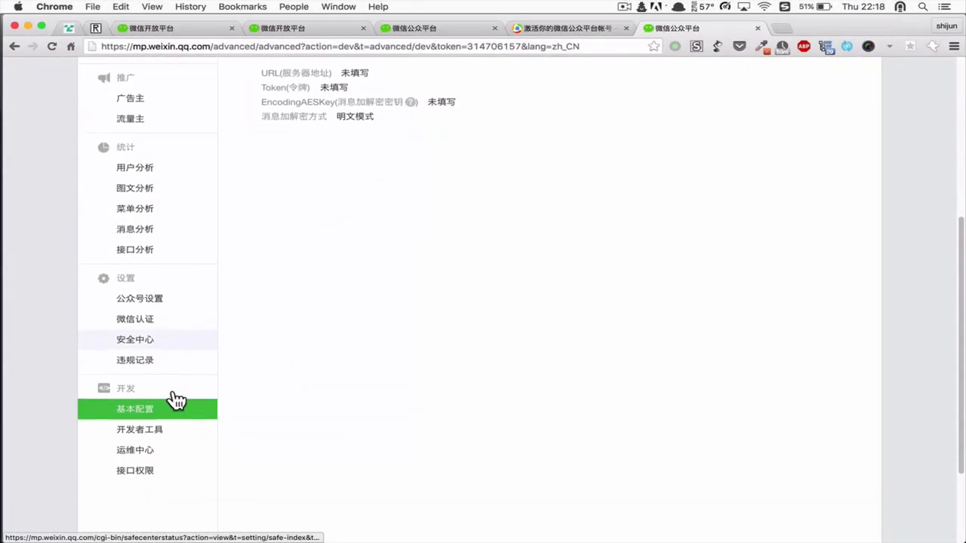
pyautogui.click(161, 302)
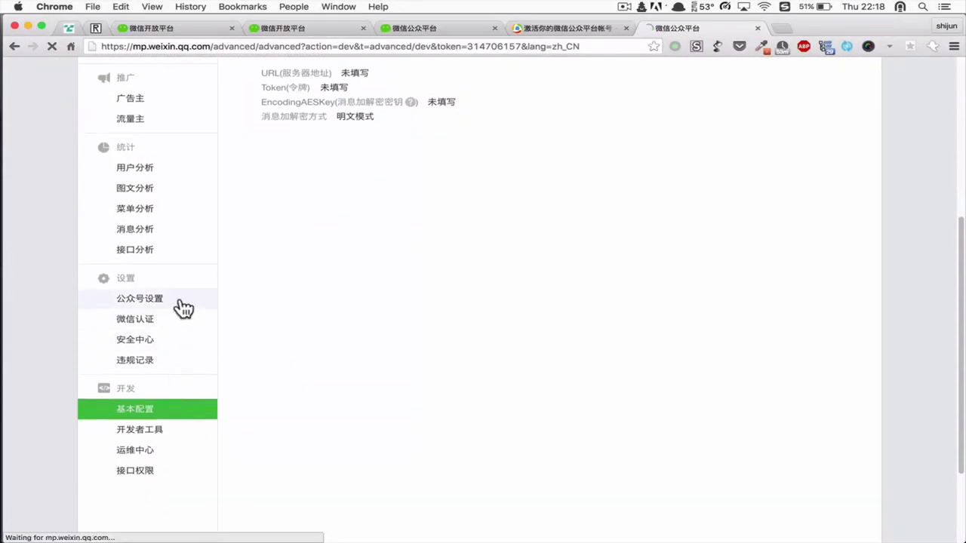
pyautogui.click(323, 181)
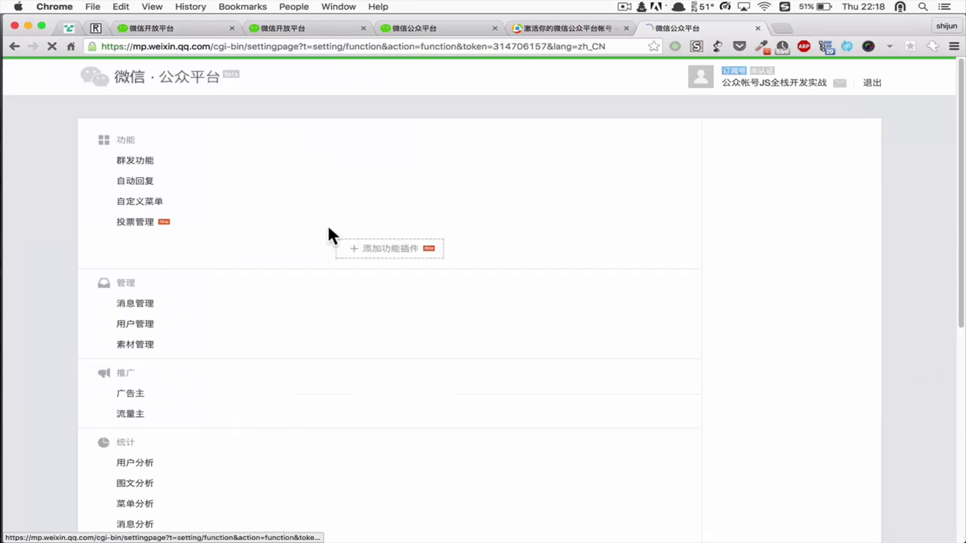
pyautogui.scroll(-5, 309, 312)
pyautogui.scroll(5, 309, 321)
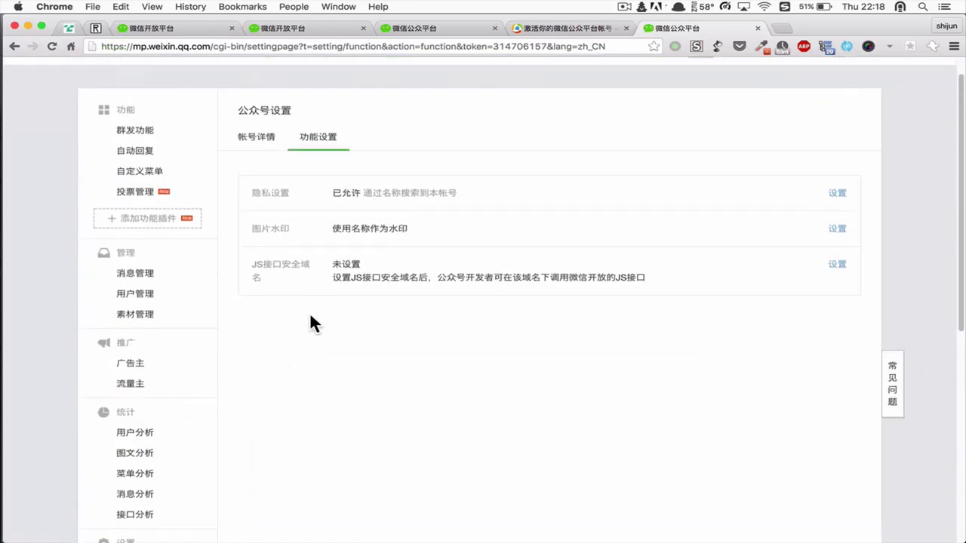
pyautogui.scroll(-5, 243, 407)
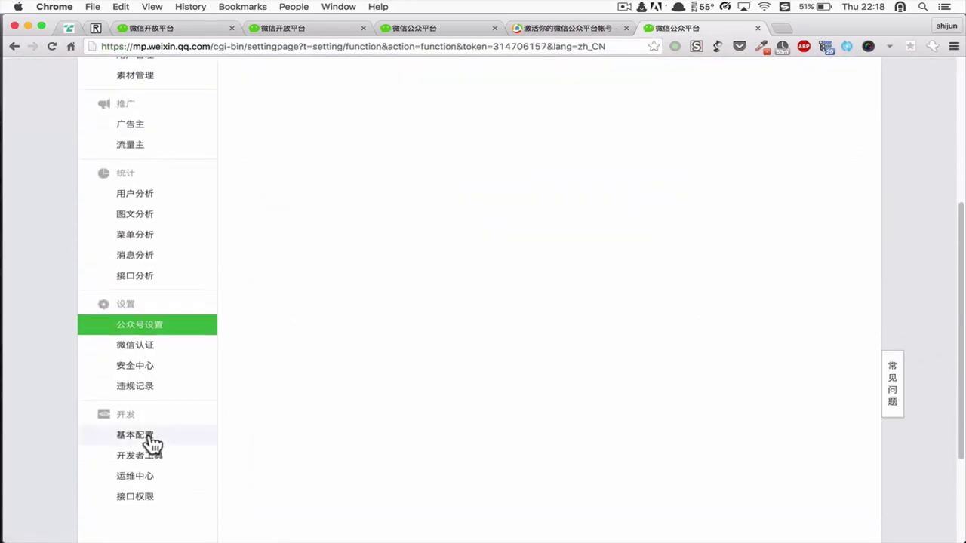
# - Return to 基本配置 and review the unfilled URL, Token and EncodingAESKey settings
pyautogui.click(142, 443)
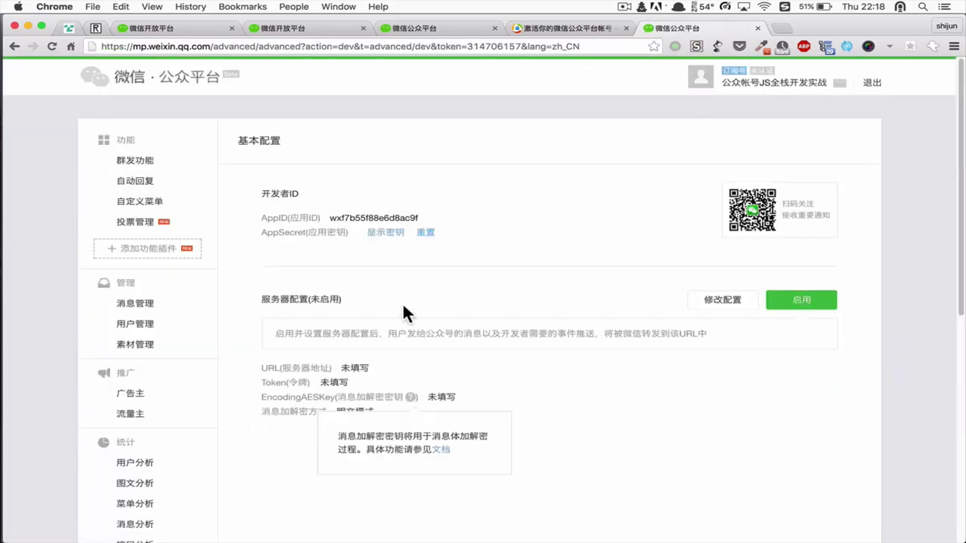
pyautogui.moveTo(264, 300); pyautogui.dragTo(362, 302)
pyautogui.click(363, 301)
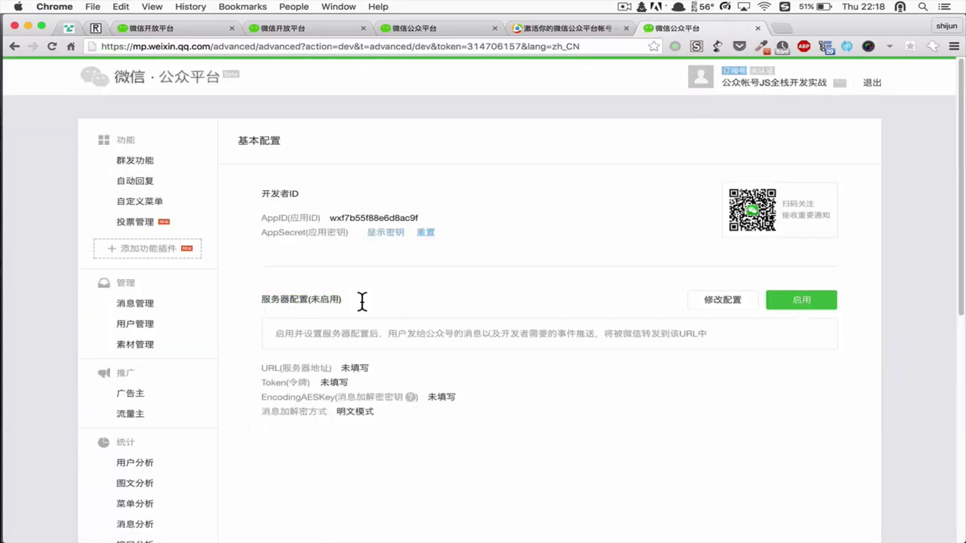
pyautogui.scroll(-3, 304, 324)
pyautogui.scroll(-1, 305, 329)
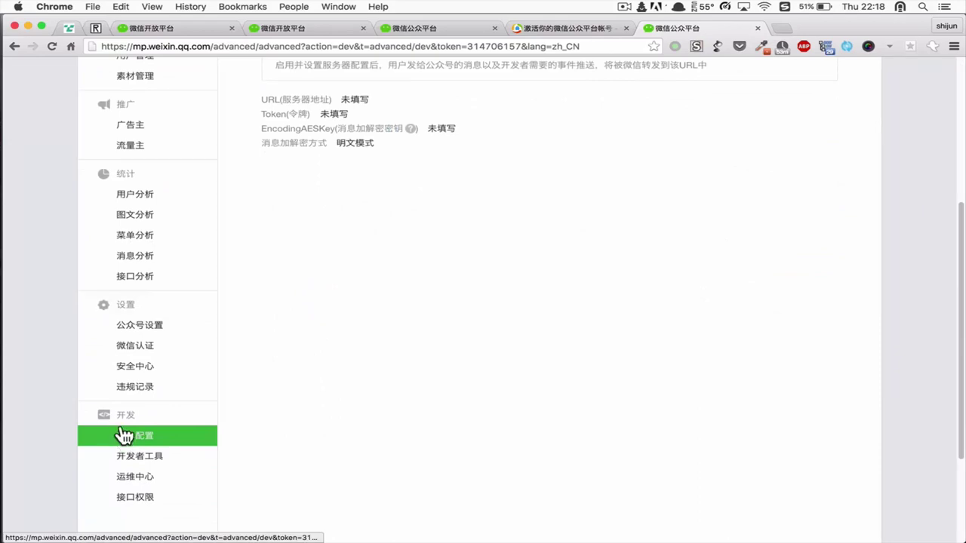
# - Browse the 开发者工具 list, from developer docs and debugging tools to Tencent Cloud services
pyautogui.click(175, 466)
pyautogui.scroll(-5, 317, 385)
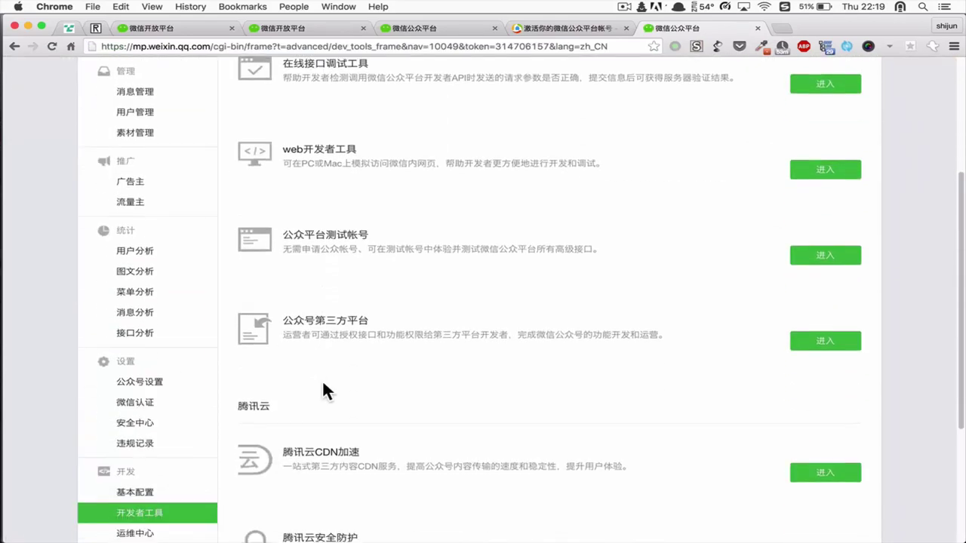
pyautogui.scroll(4, 375, 334)
pyautogui.scroll(-3, 375, 334)
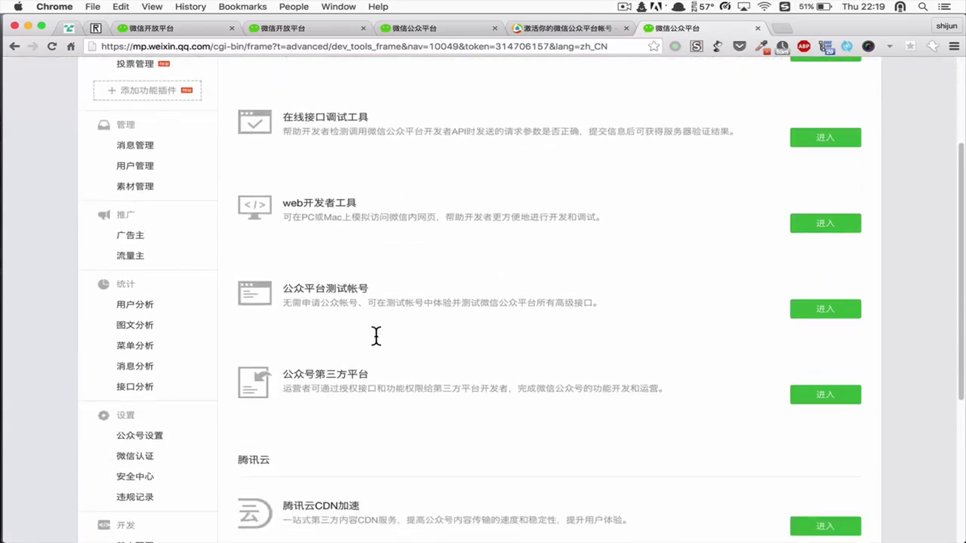
pyautogui.scroll(-2, 375, 334)
pyautogui.scroll(5, 375, 334)
pyautogui.scroll(-3, 375, 336)
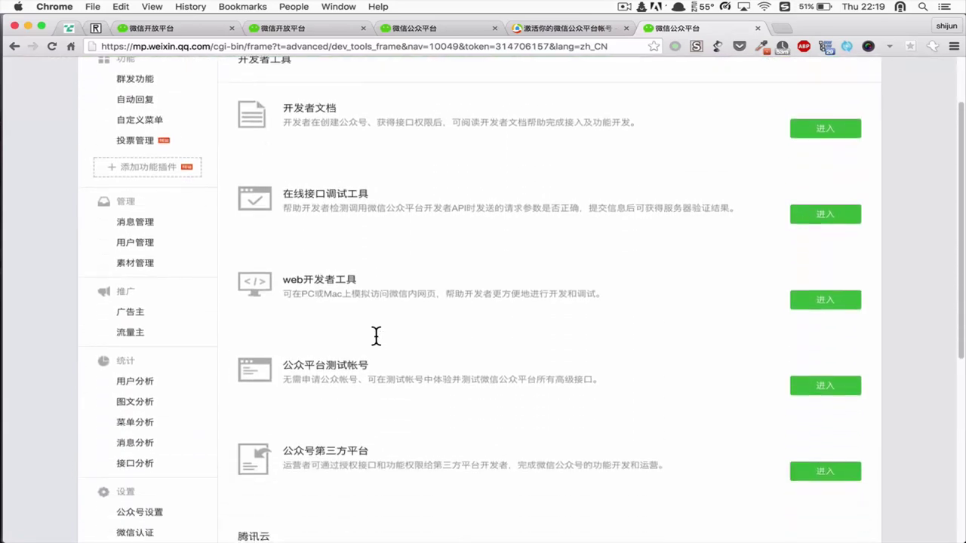
pyautogui.scroll(-2, 375, 335)
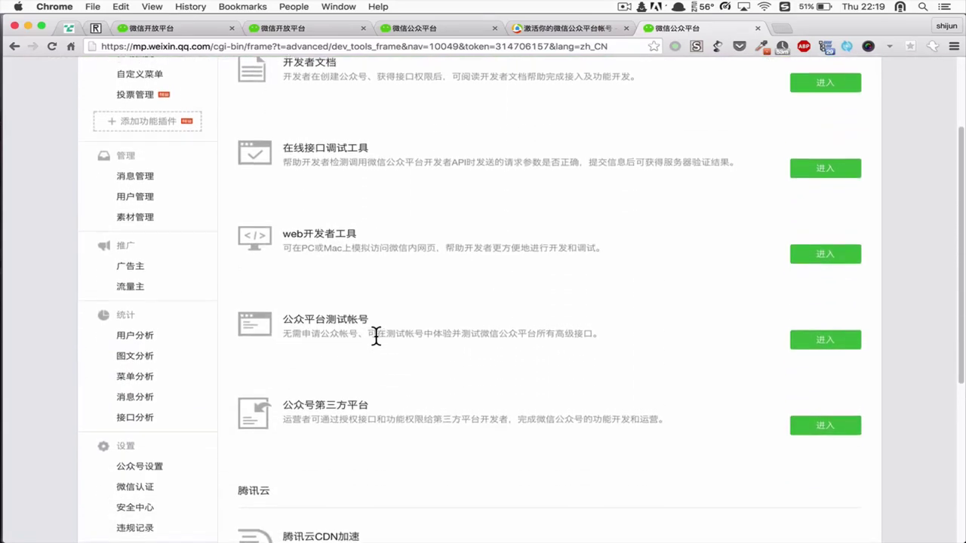
pyautogui.scroll(5, 376, 335)
pyautogui.scroll(-12, 376, 336)
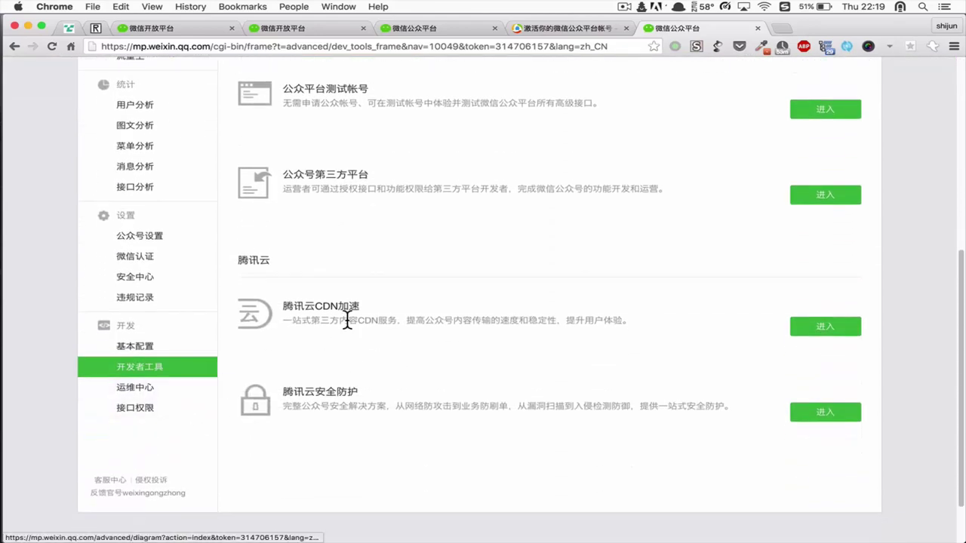
pyautogui.scroll(12, 344, 321)
pyautogui.scroll(-12, 347, 319)
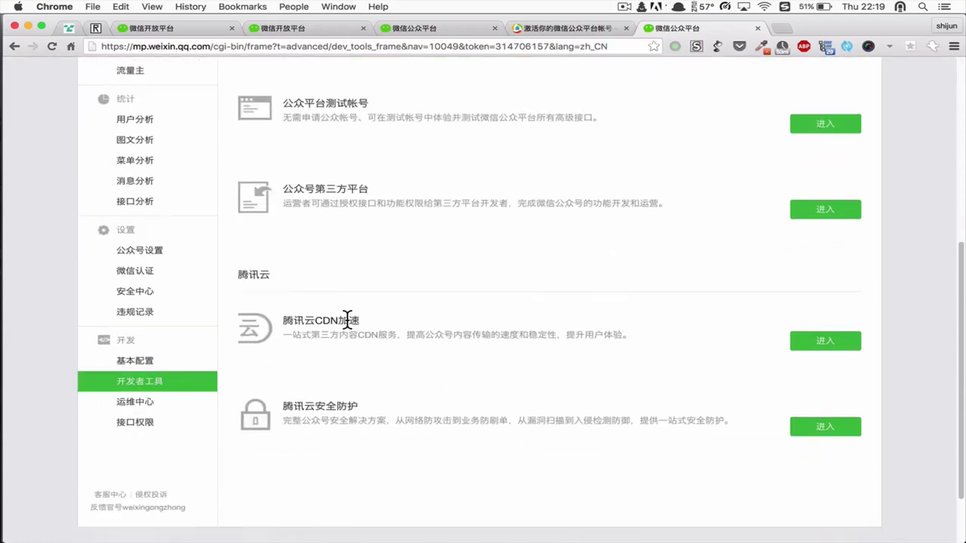
# - Open the 接口权限 page and scroll up and down through the interface permissions table
pyautogui.click(134, 345)
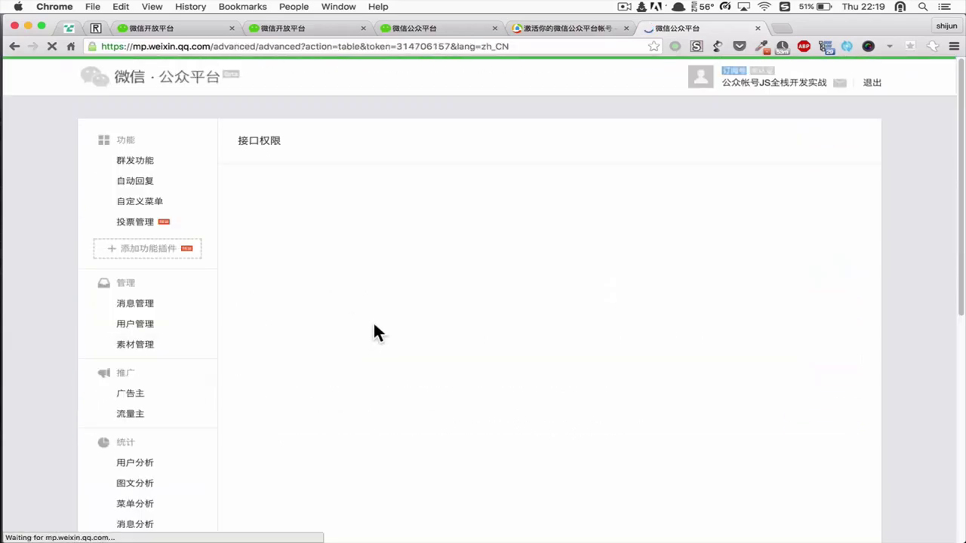
pyautogui.scroll(-3, 377, 266)
pyautogui.scroll(-3, 377, 266)
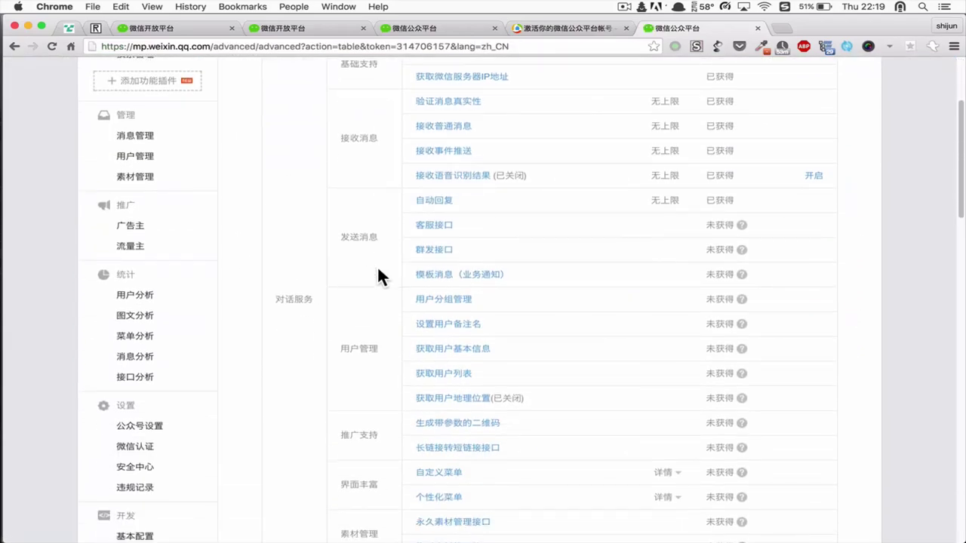
pyautogui.scroll(4, 377, 266)
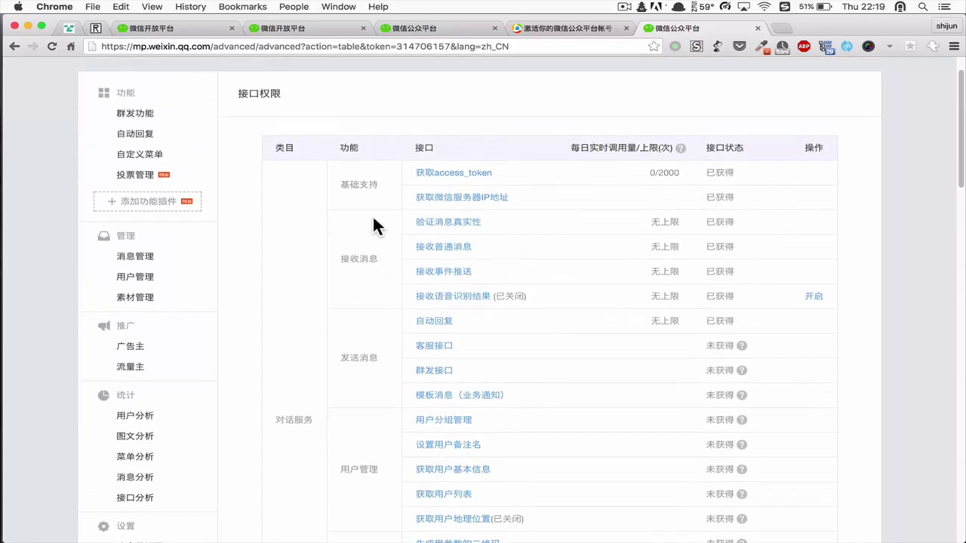
pyautogui.scroll(2, 373, 219)
pyautogui.scroll(-5, 373, 256)
pyautogui.scroll(-10, 374, 257)
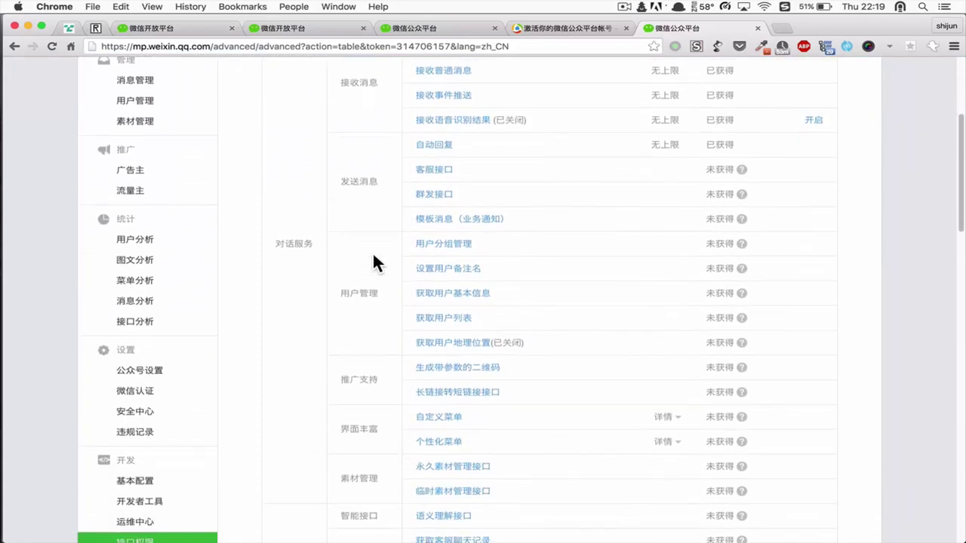
pyautogui.scroll(-4, 373, 258)
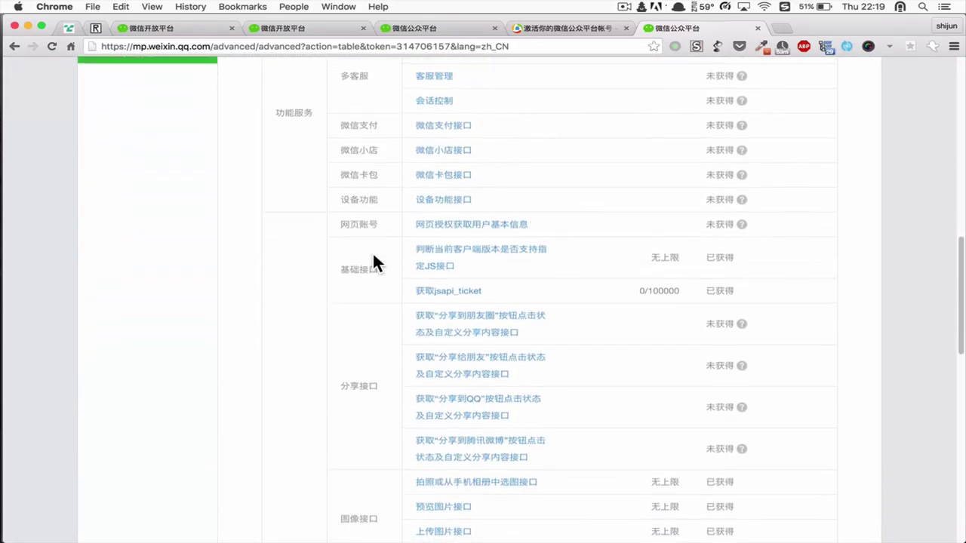
pyautogui.scroll(16, 374, 256)
pyautogui.scroll(1, 373, 255)
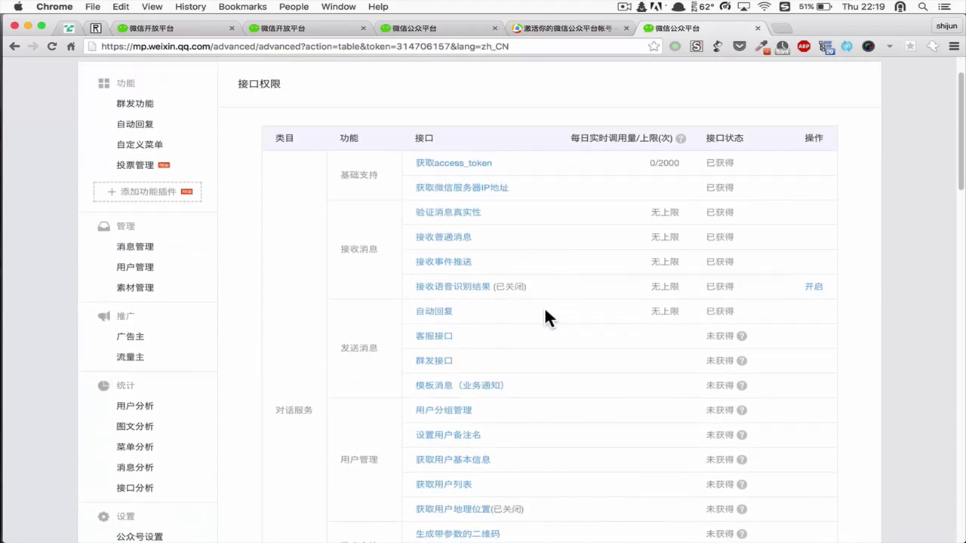
pyautogui.scroll(-5, 545, 311)
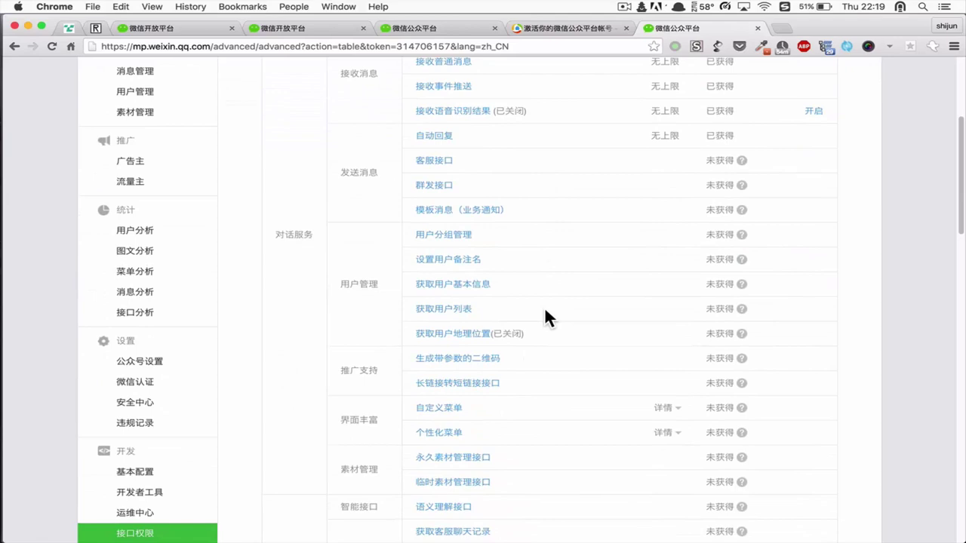
pyautogui.scroll(7, 545, 311)
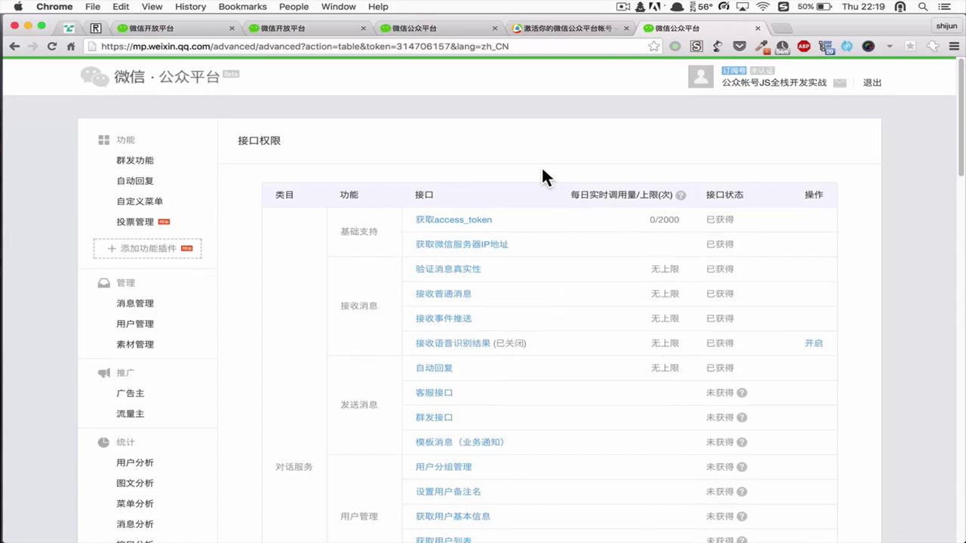
# - Finish checking the permissions table and return to the 公众账号注册和配置 Keynote slide
pyautogui.scroll(-3, 550, 301)
pyautogui.scroll(3, 550, 301)
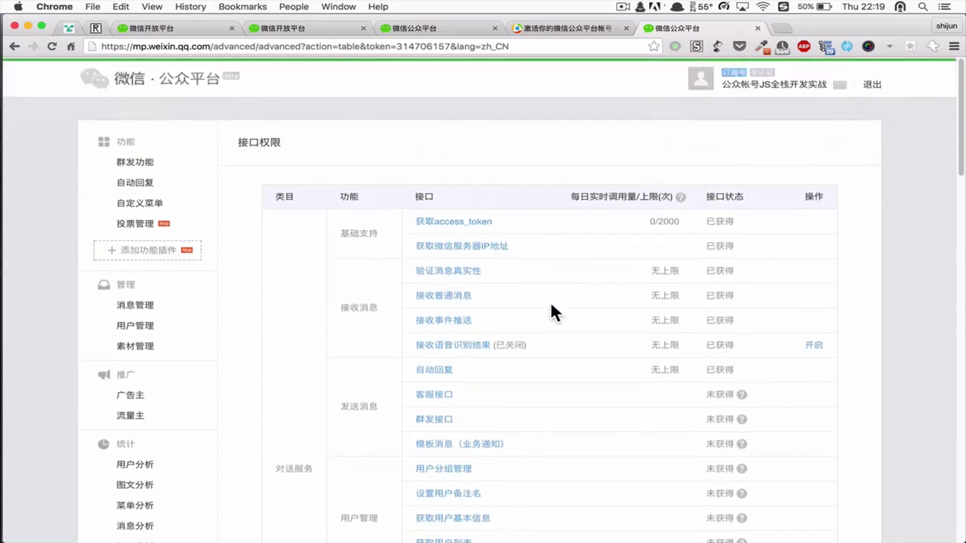
pyautogui.scroll(-5, 557, 285)
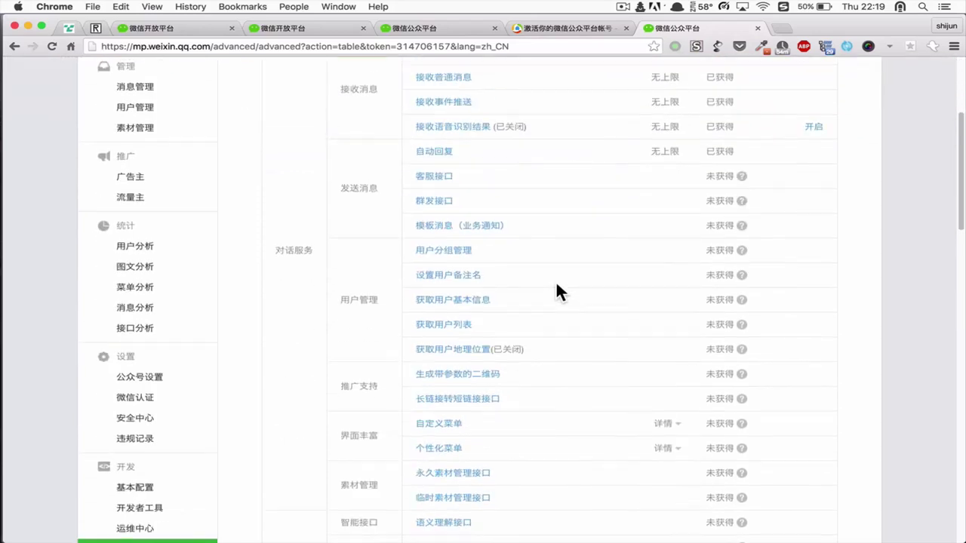
pyautogui.scroll(5, 557, 285)
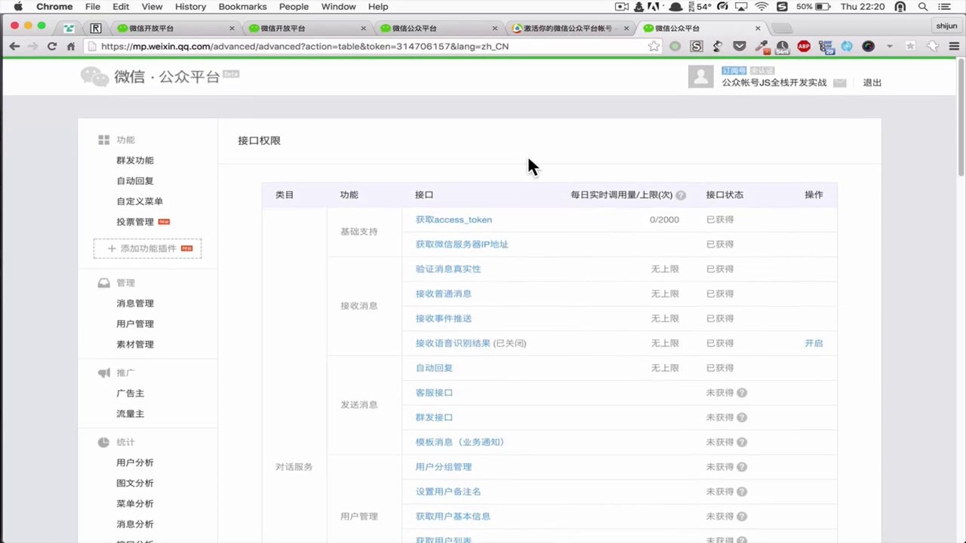
pyautogui.press('super+Tab')
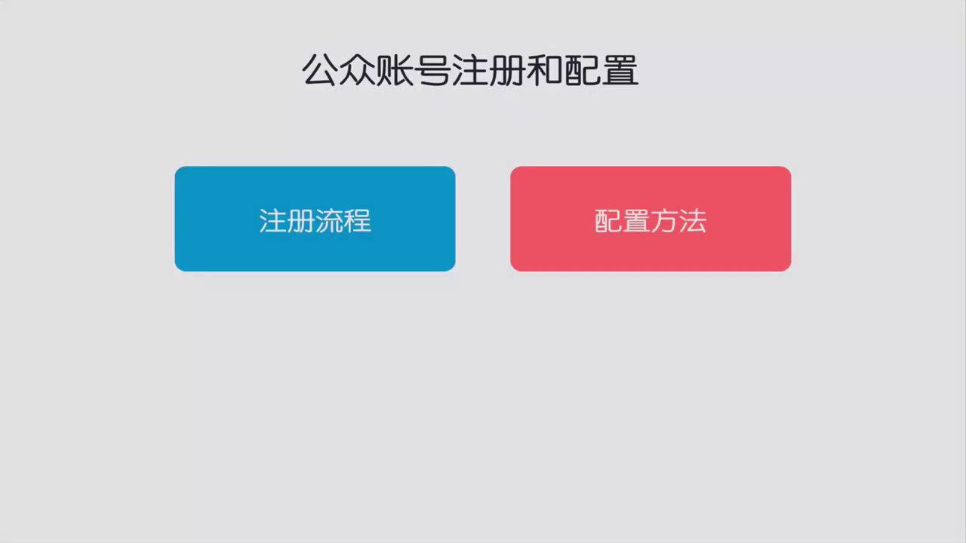